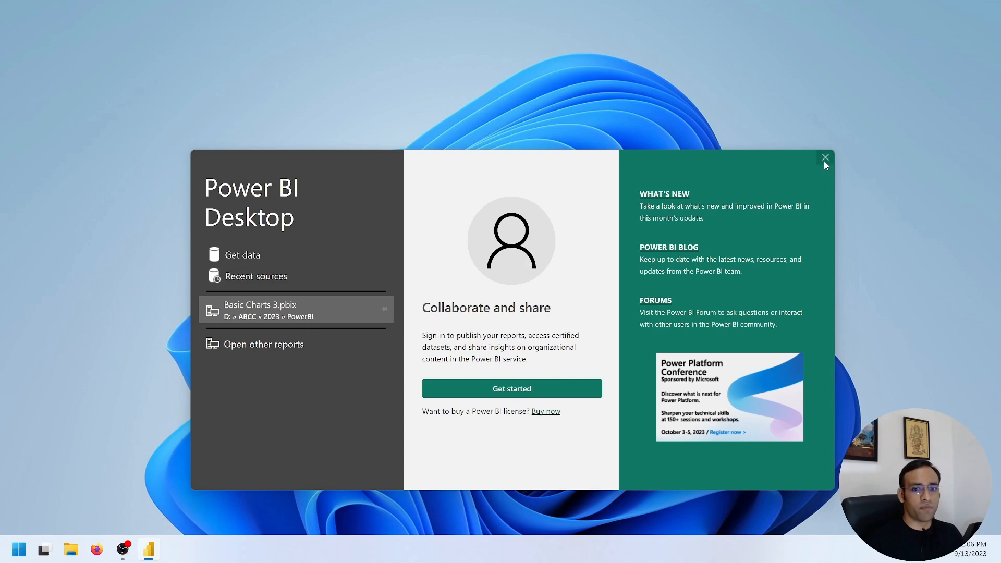
Step: Open the report Basic Charts 3.pbix and delete the existing gross income by Gender pie chart from the Pie Chart page
left_click(304, 317)
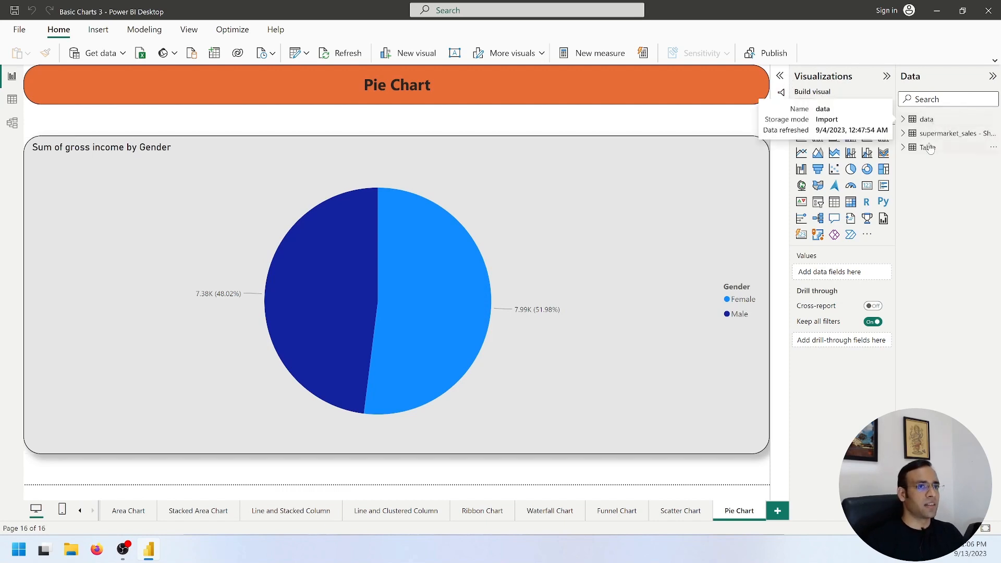
left_click(587, 198)
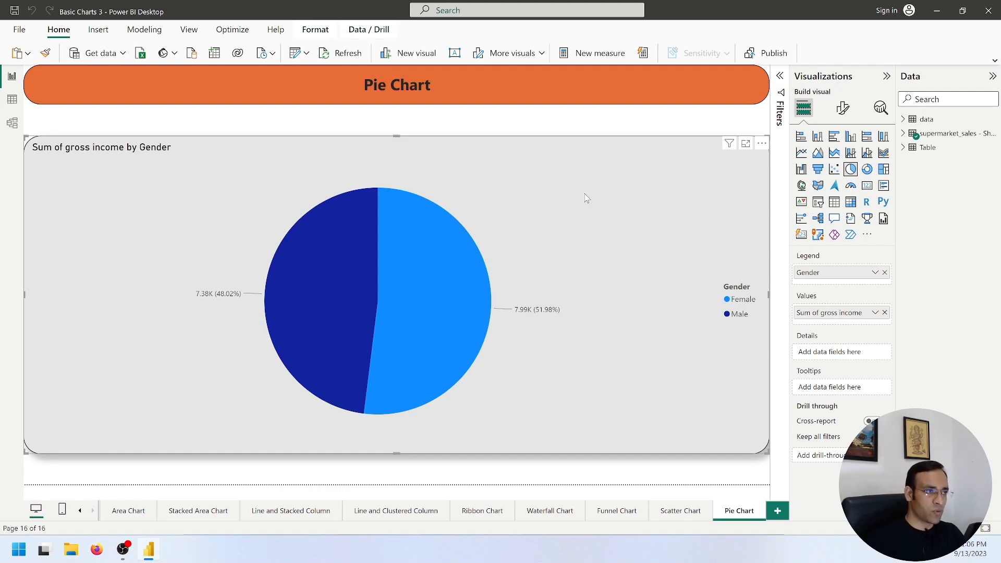
key("Delete")
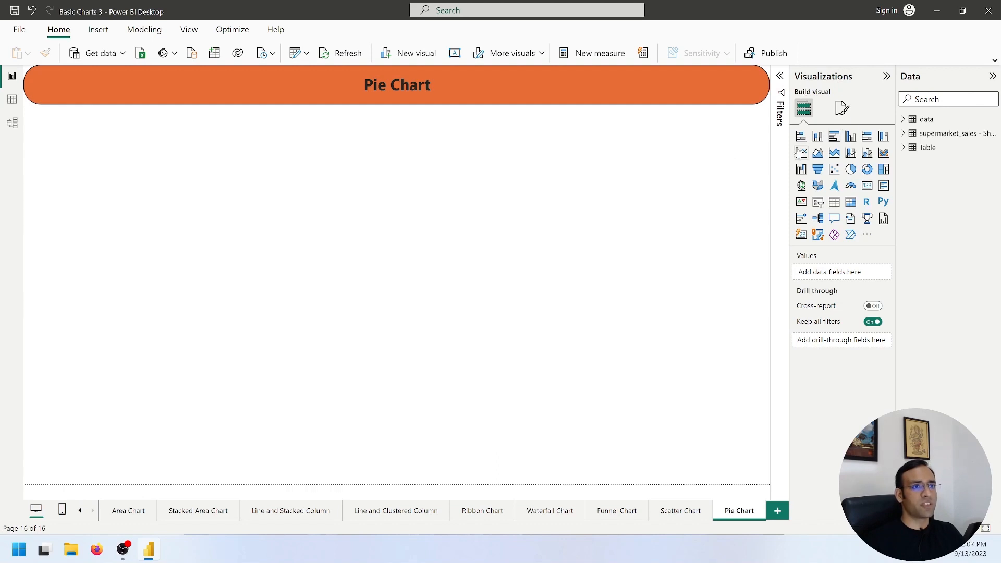
Step: Add a pie chart with Product line as legend and gross income as values from the supermarket_sales table
left_click(851, 170)
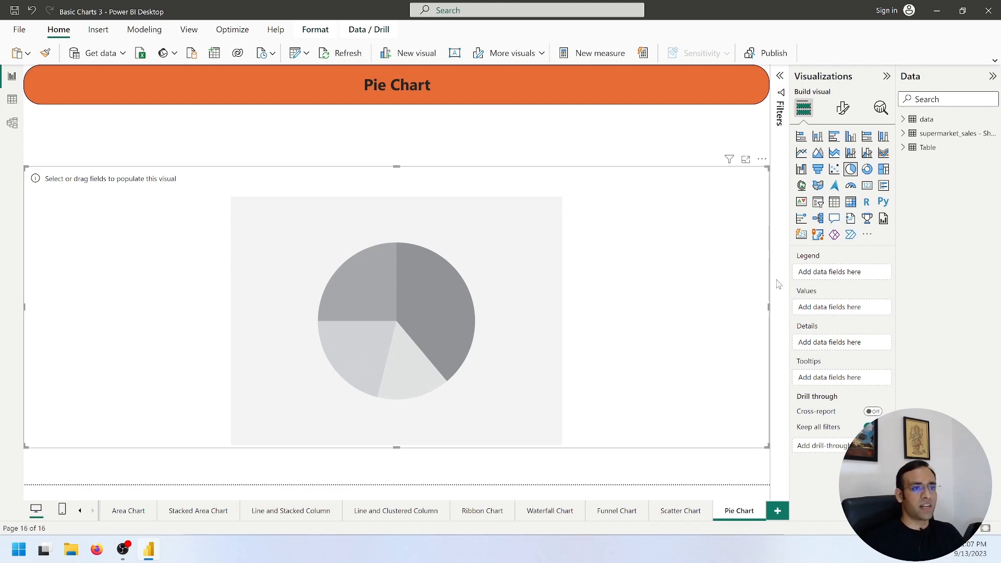
left_click(904, 134)
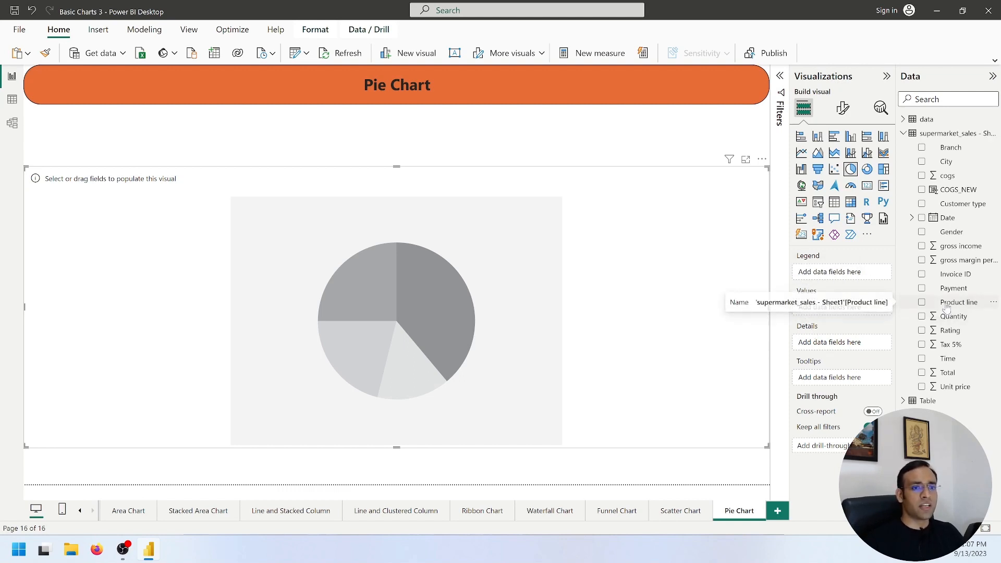
left_click_drag(946, 307, 839, 272)
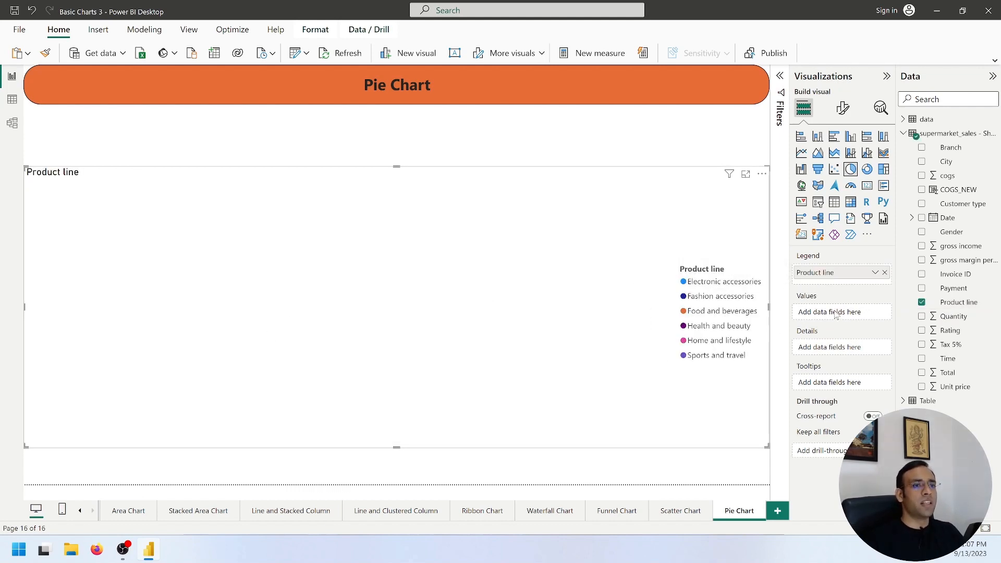
left_click_drag(956, 247, 835, 313)
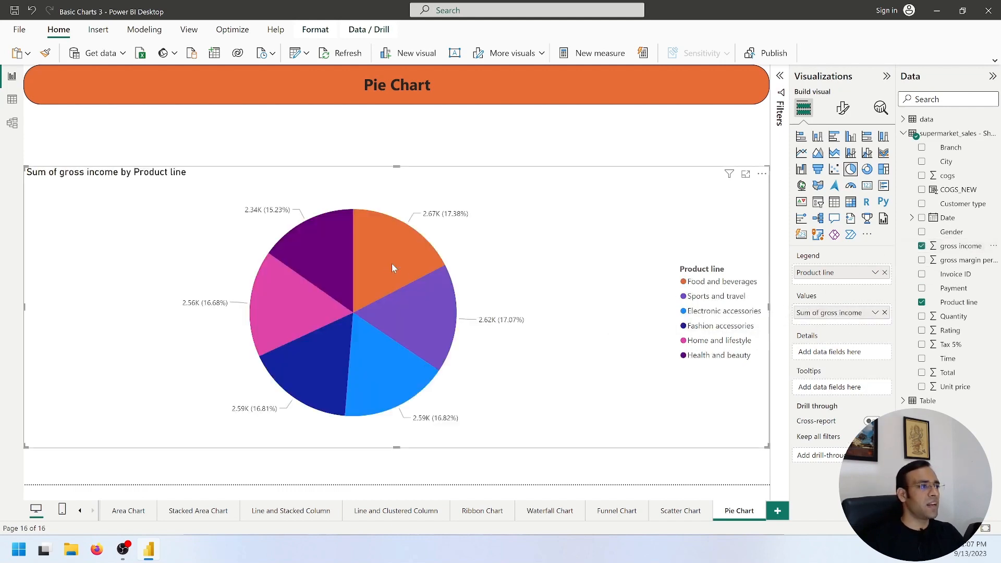
Step: Examine the product line and gross income details of the individual pie slices
mouse_move(398, 340)
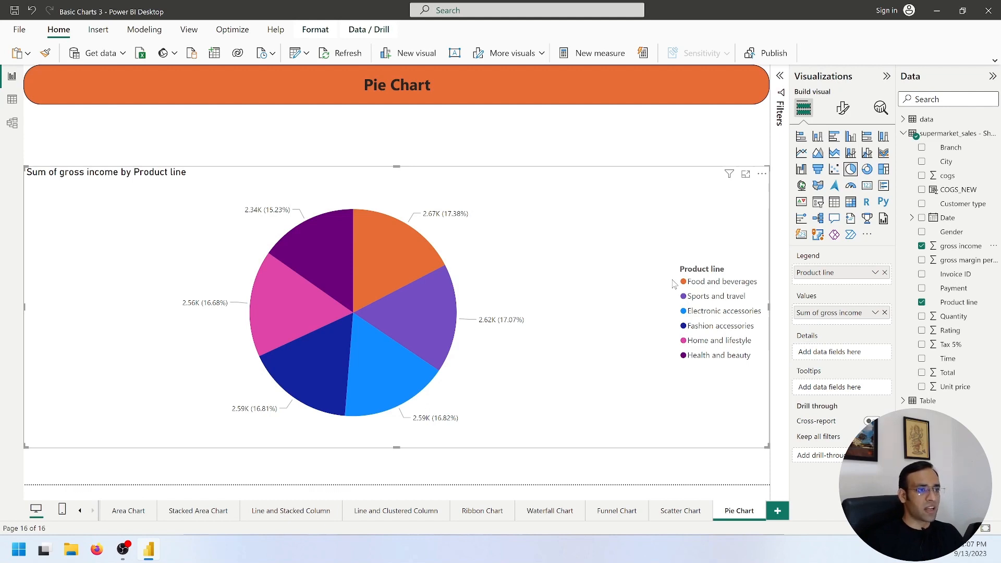
mouse_move(398, 253)
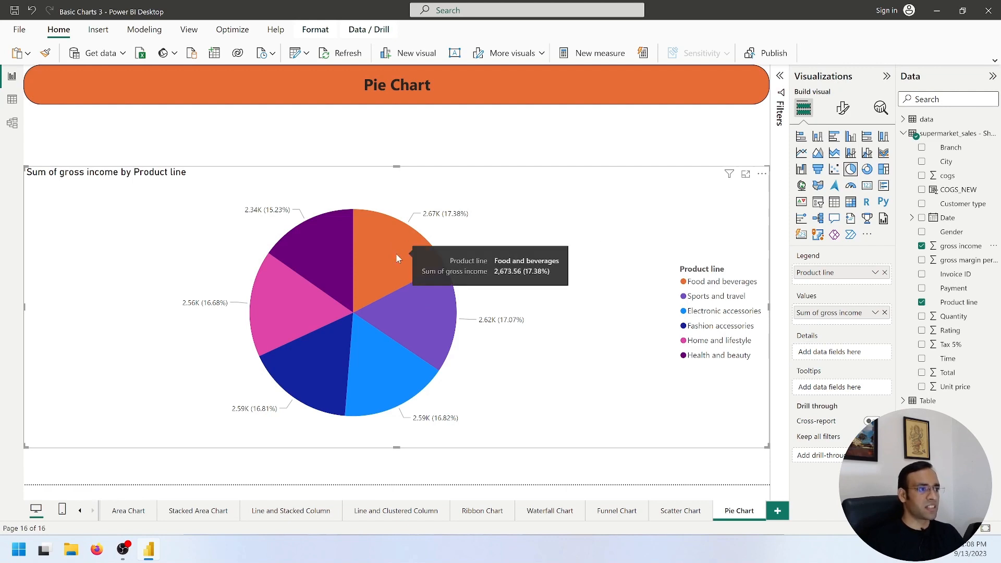
mouse_move(403, 312)
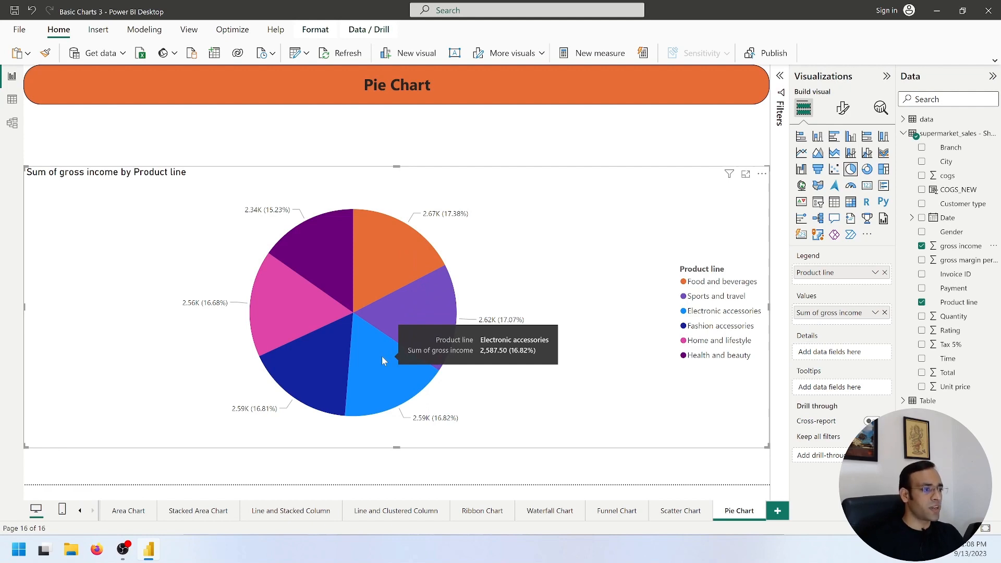
mouse_move(320, 359)
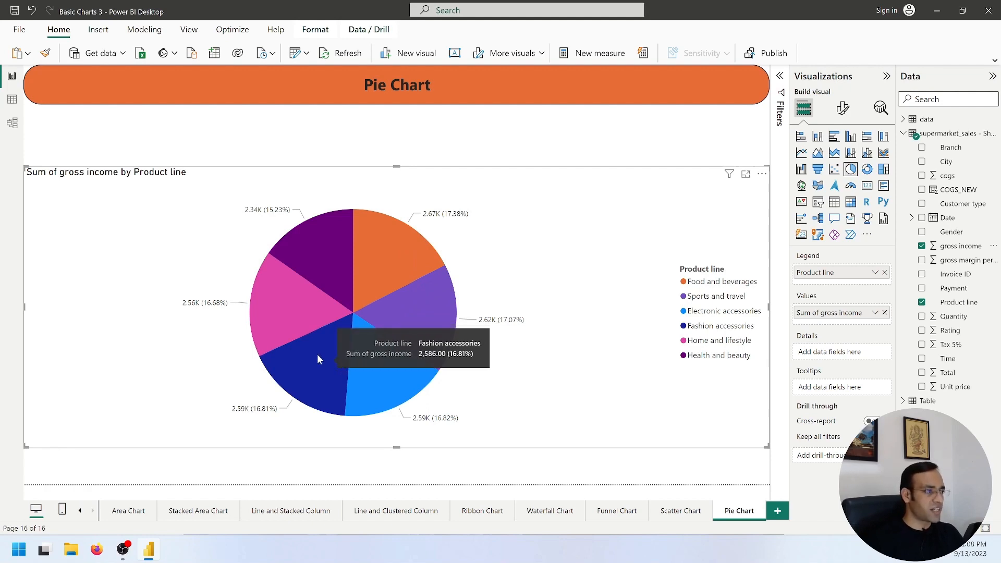
mouse_move(297, 309)
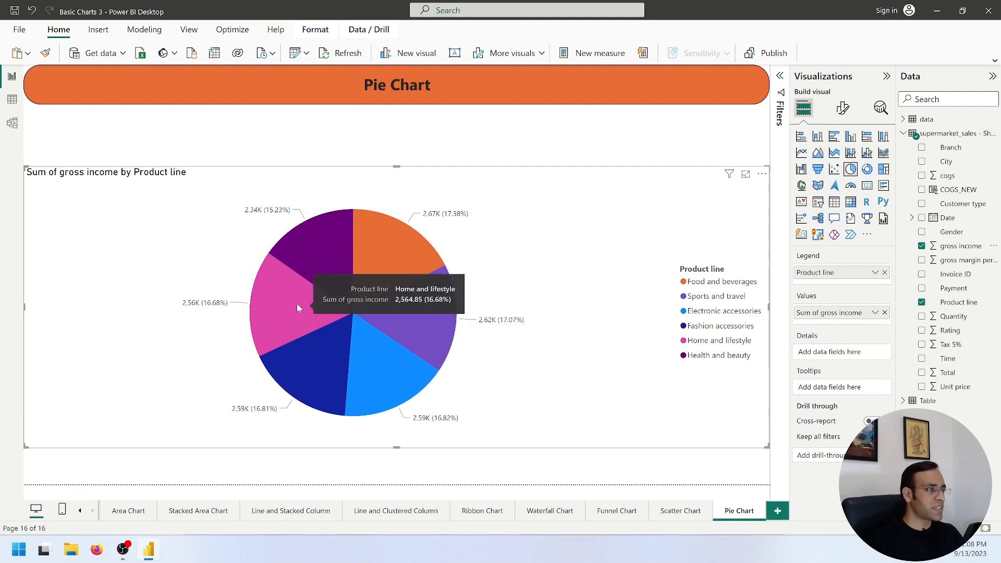
mouse_move(313, 259)
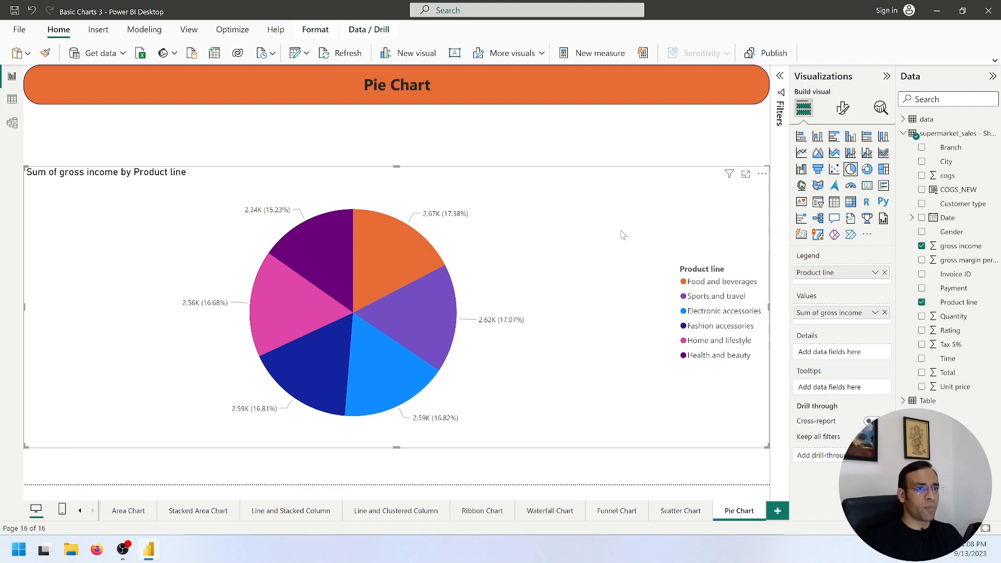
Step: Set the pie chart's legend position to Bottom center
left_click(844, 111)
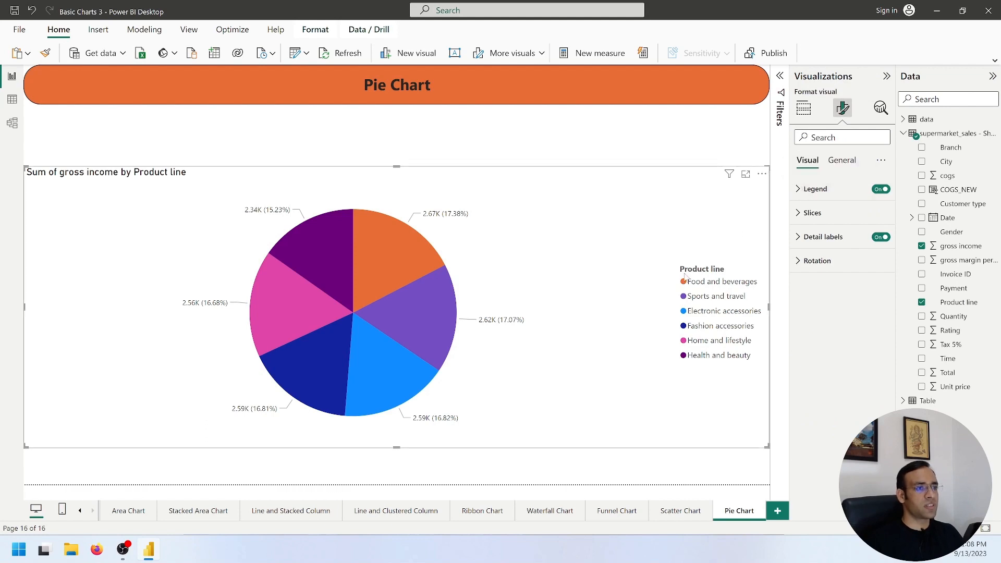
left_click(808, 191)
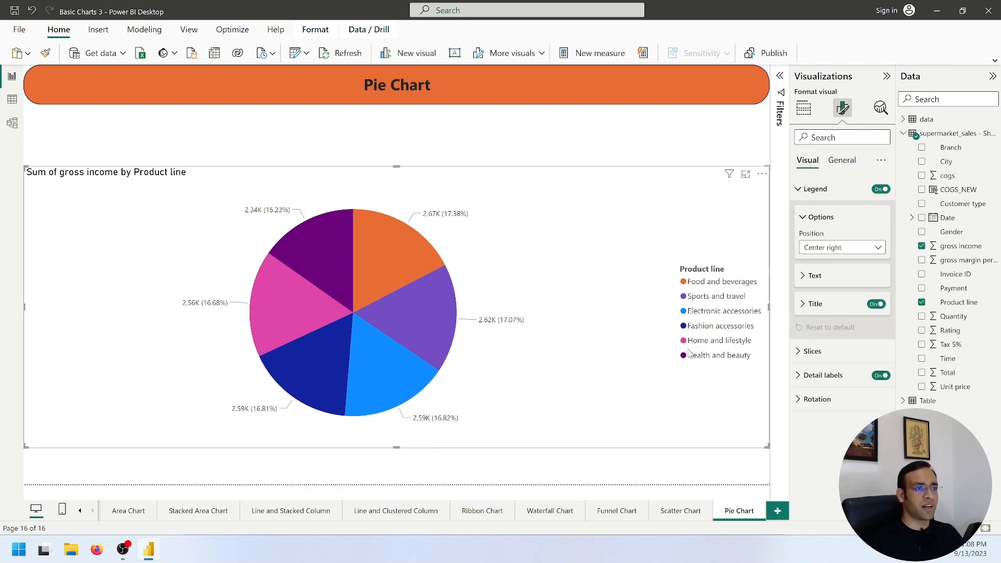
left_click(848, 246)
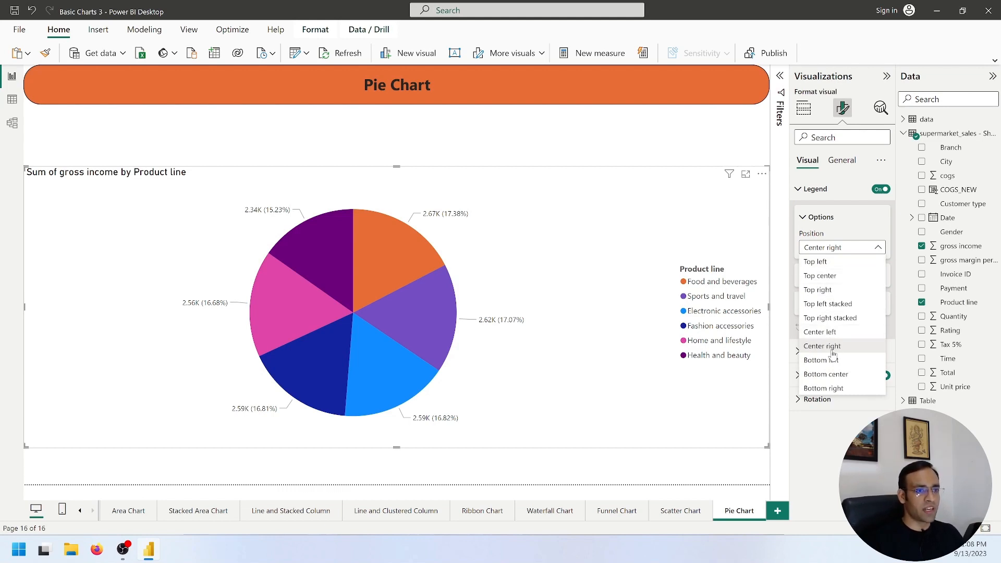
left_click(836, 375)
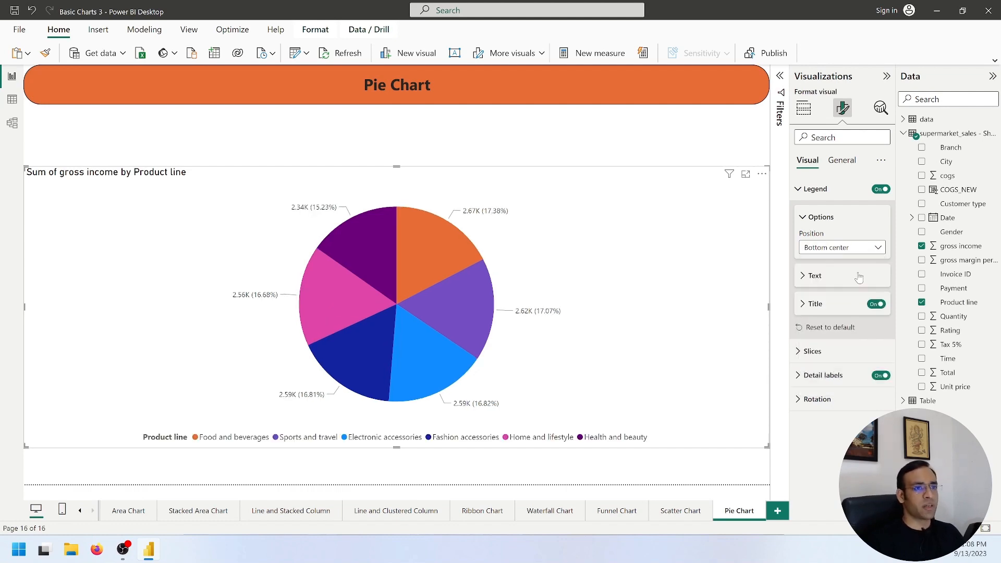
Step: Try bold formatting on the legend text, restore the regular weight, and collapse the legend's option groups
left_click(802, 304)
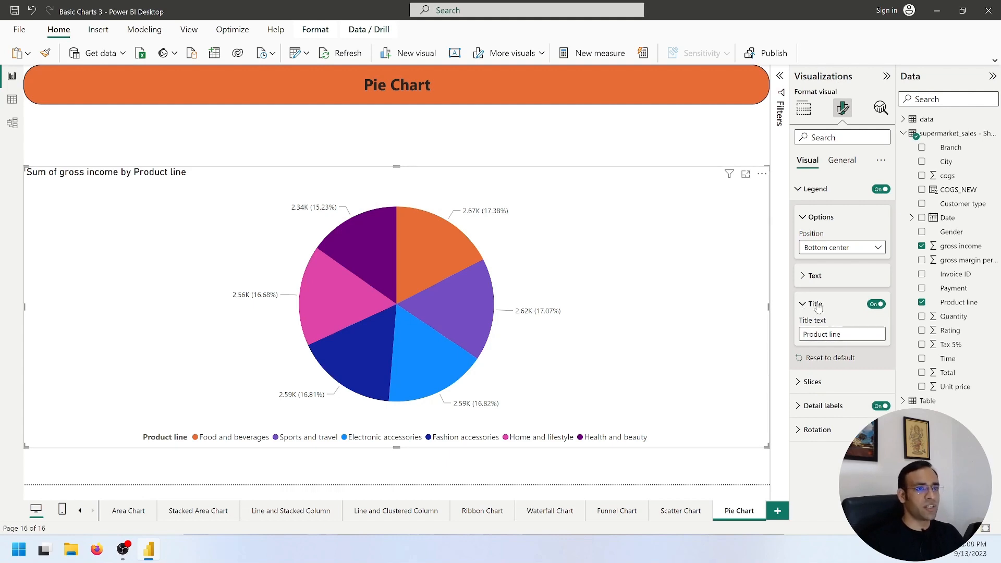
left_click(805, 278)
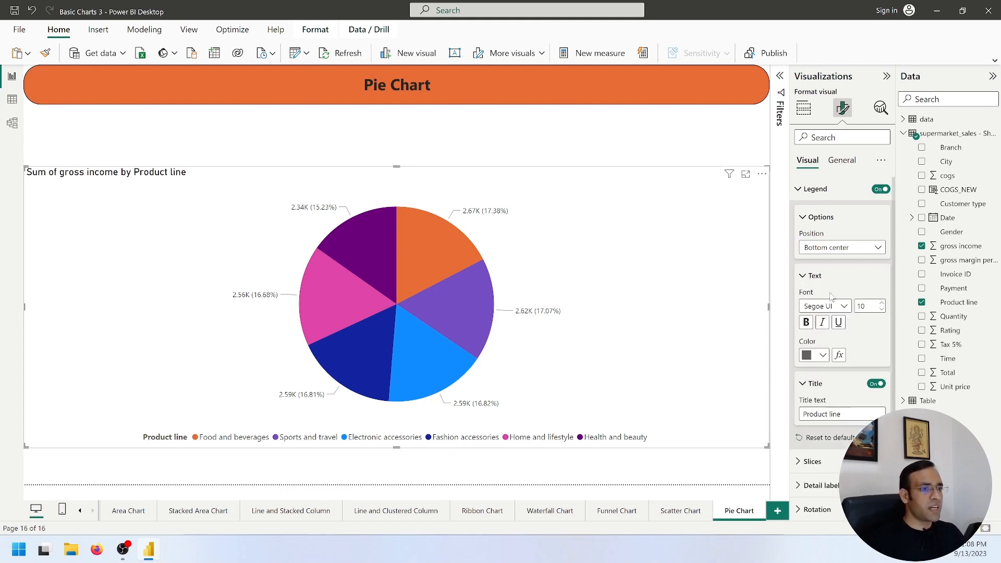
left_click(806, 322)
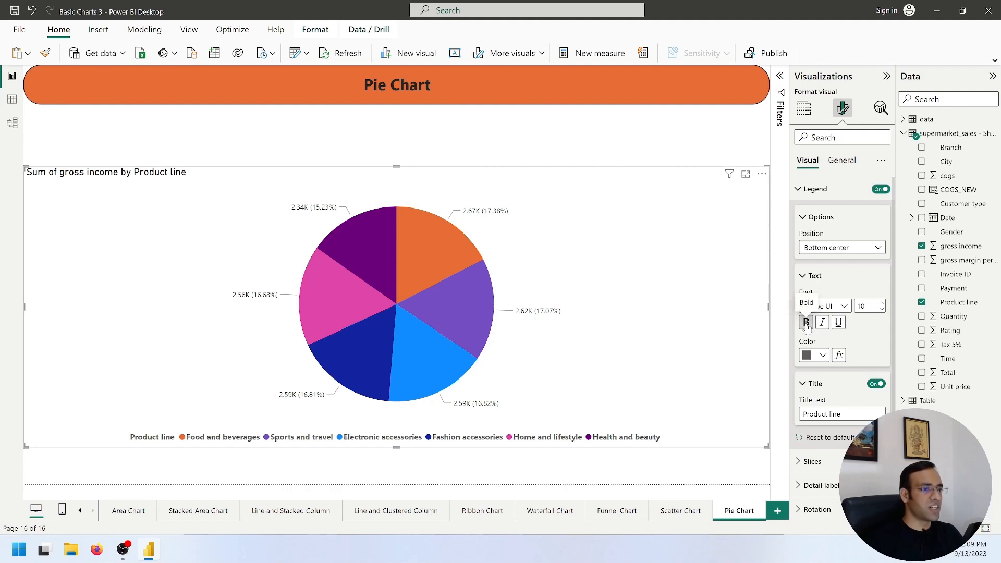
left_click(806, 323)
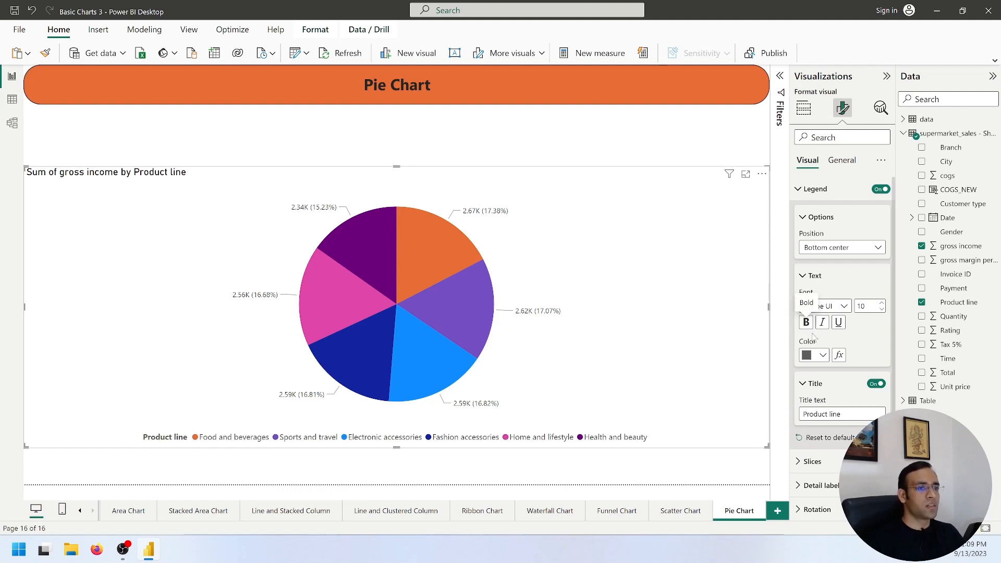
left_click(803, 222)
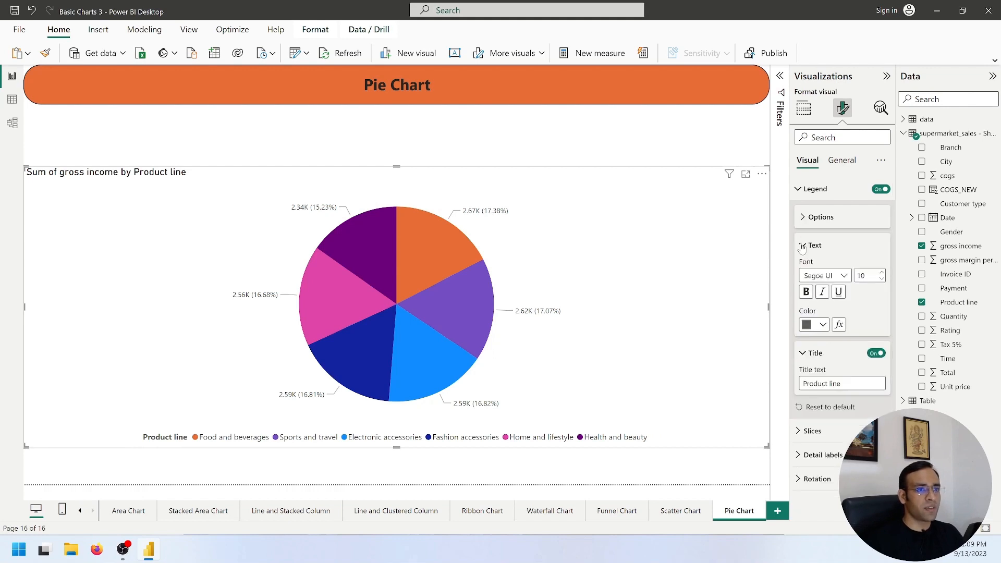
left_click(802, 245)
left_click(802, 273)
Step: Review the slice color settings for each product line and collapse the slice and legend settings
left_click(796, 322)
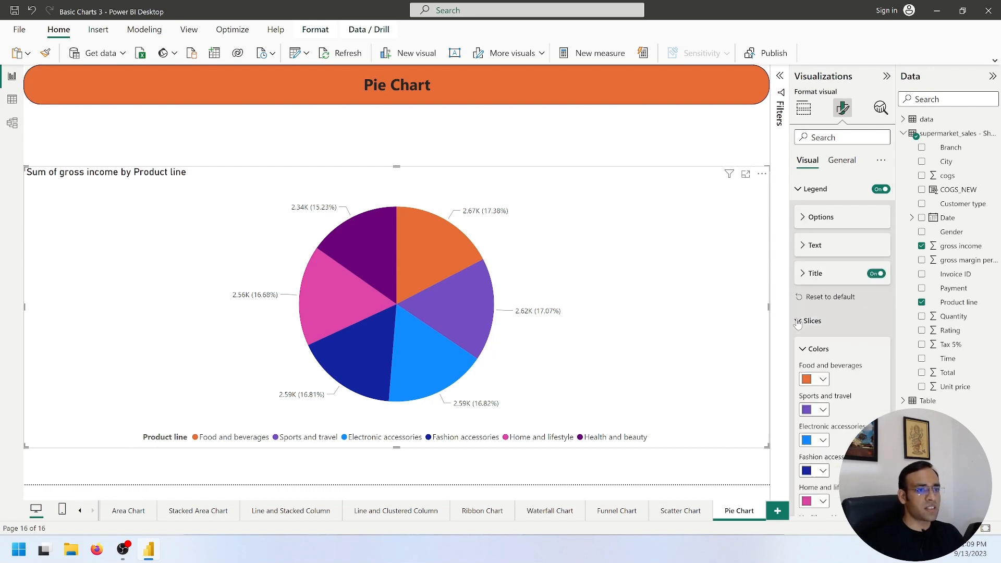
scroll(797, 323, "down", 3)
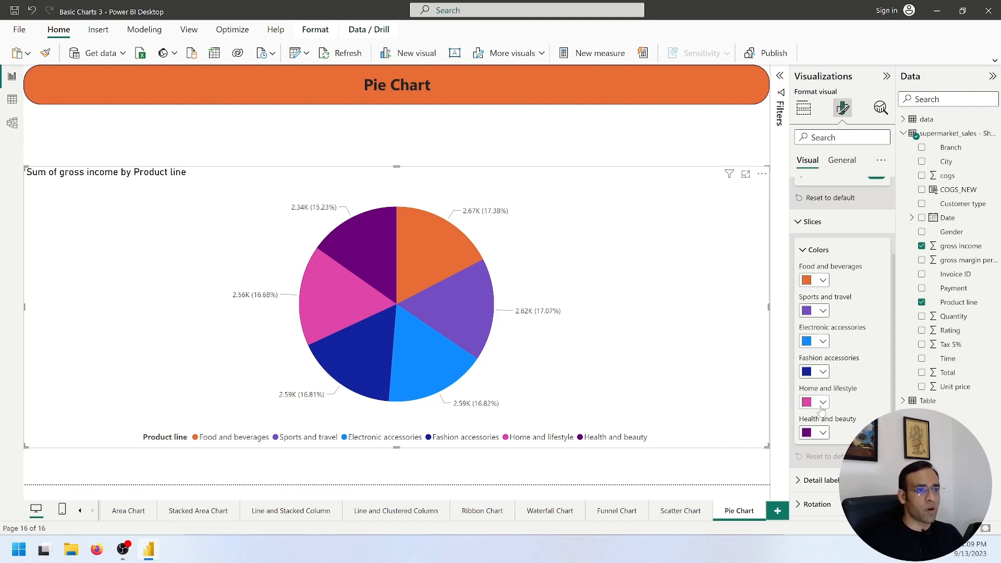
left_click(803, 250)
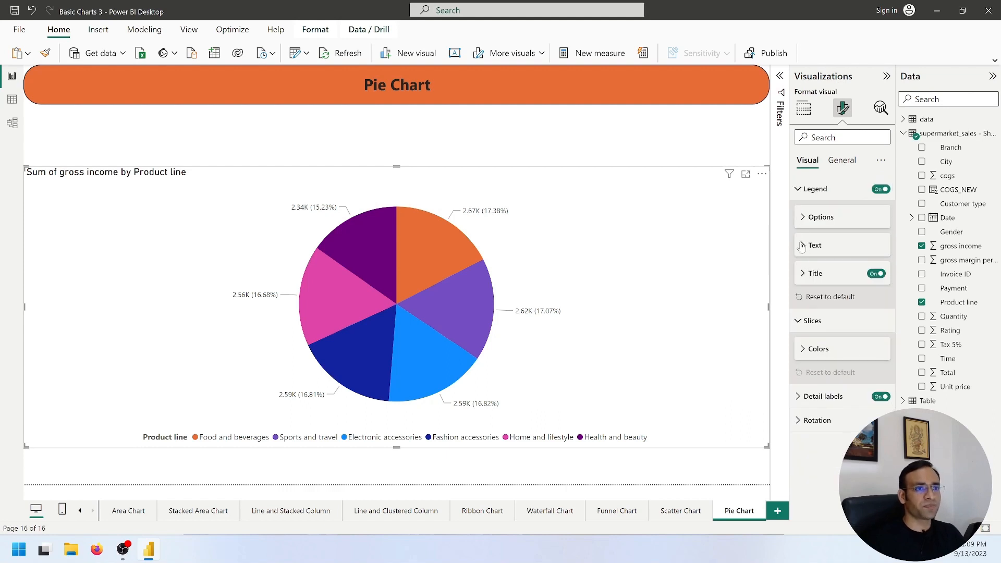
left_click(800, 190)
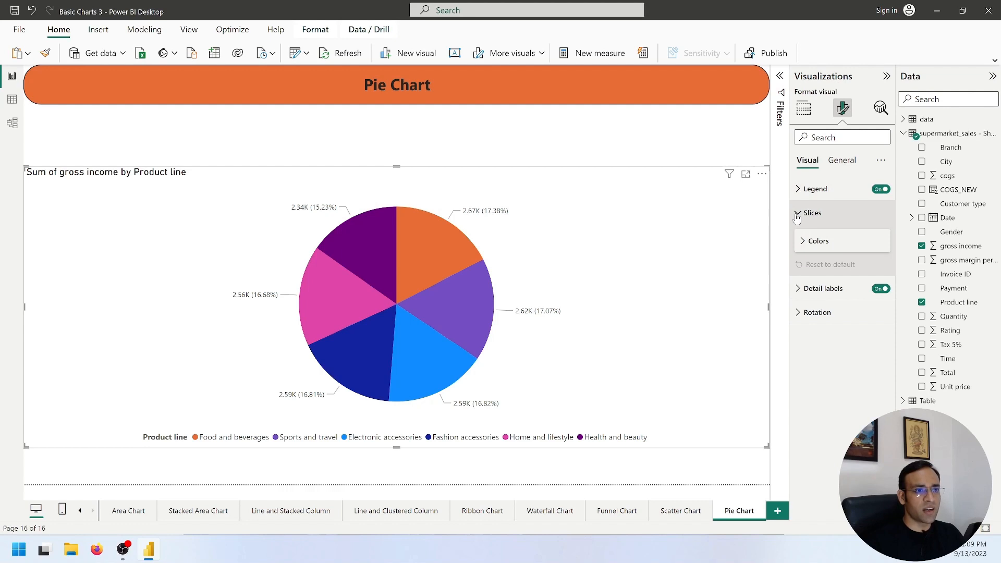
left_click(797, 214)
Step: Set the pie chart's detail label contents to All detail labels, leaving the label position at Outside
left_click(797, 238)
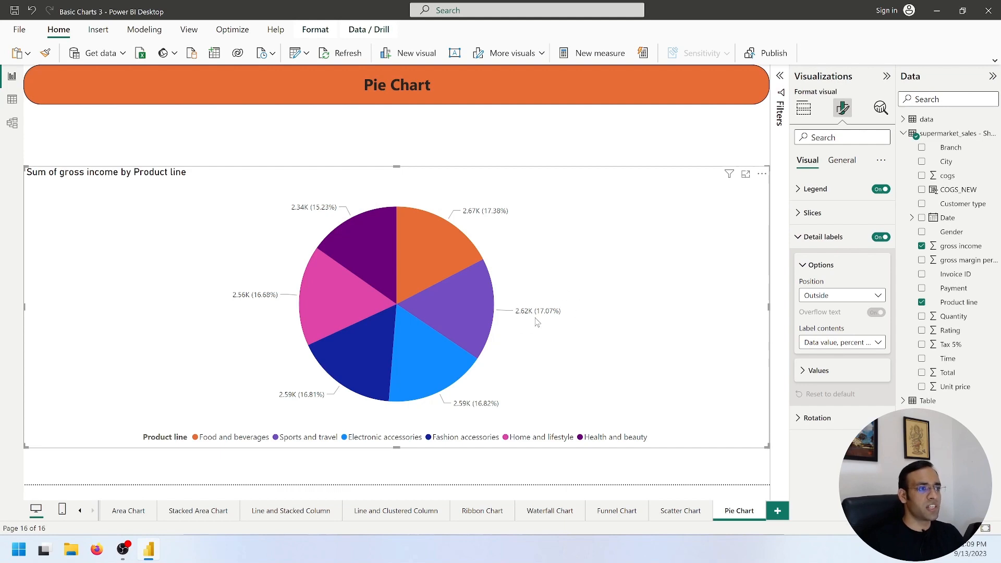
mouse_move(451, 307)
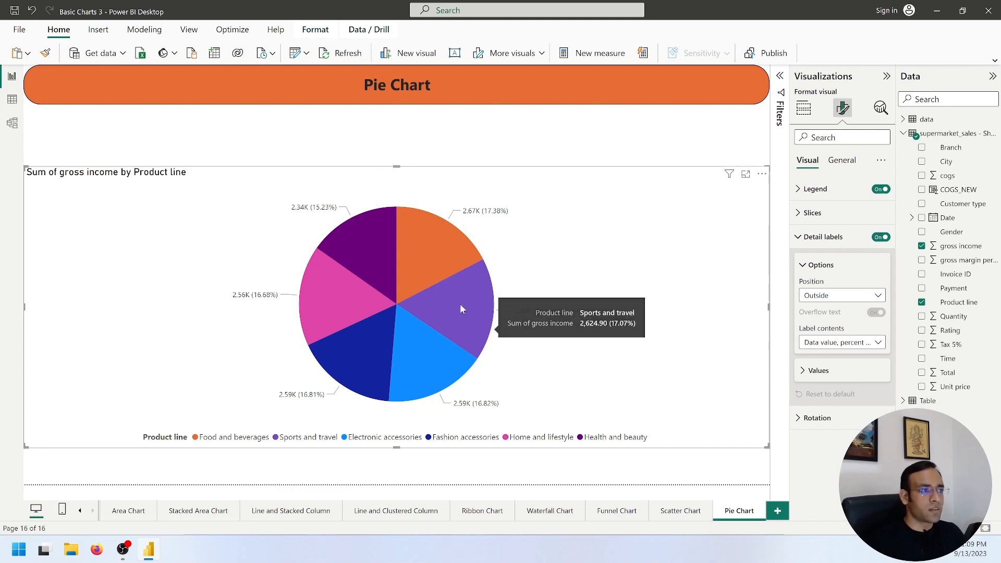
left_click(844, 300)
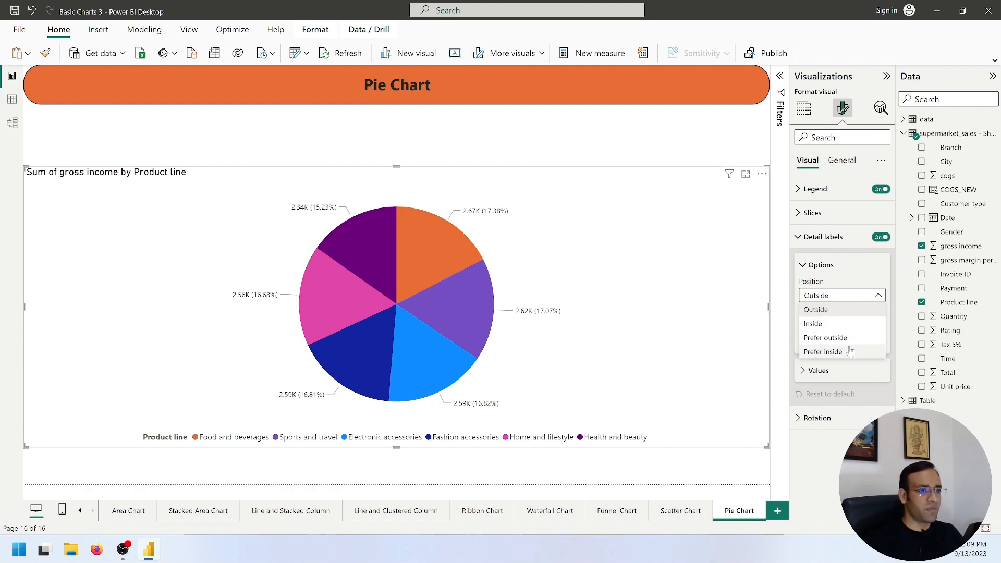
left_click(849, 301)
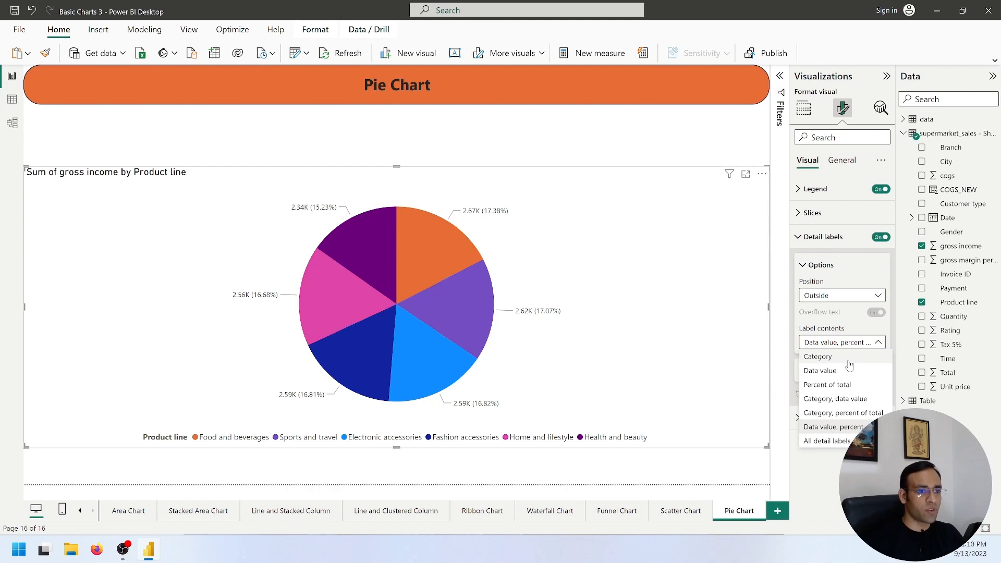
left_click(839, 443)
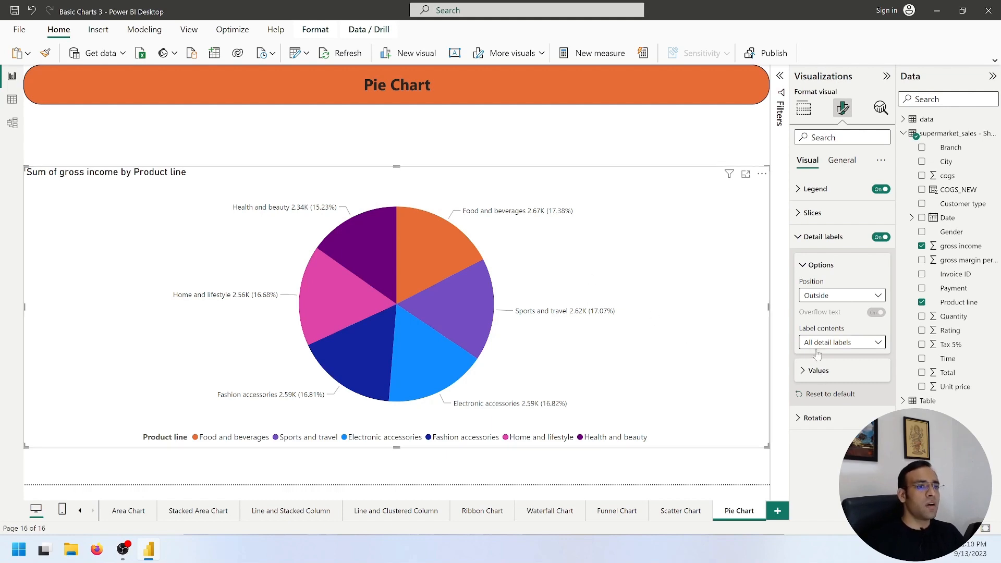
Step: Format the detail label values in bold with font size 8
left_click(804, 371)
scroll(811, 333, "down", 3)
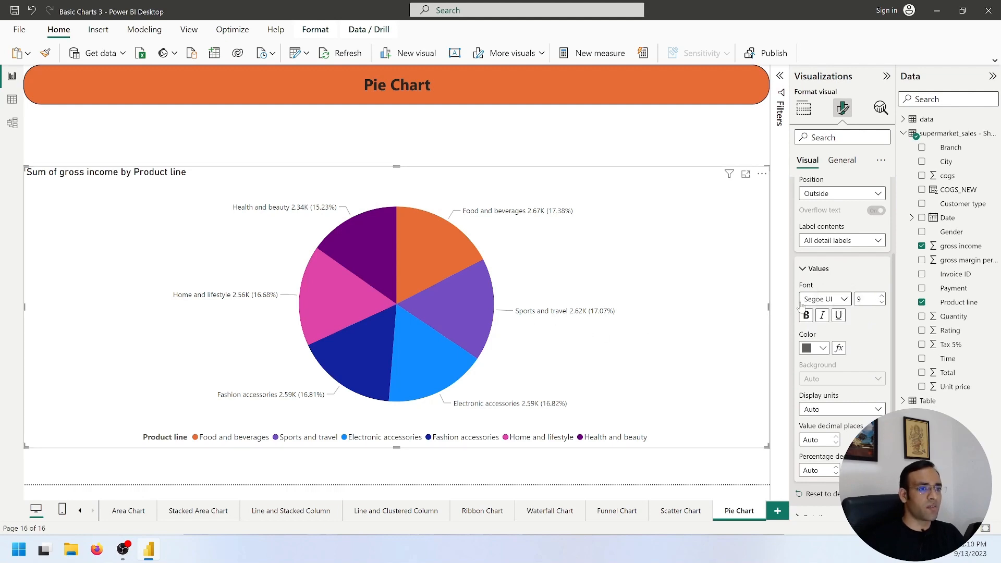
left_click(805, 315)
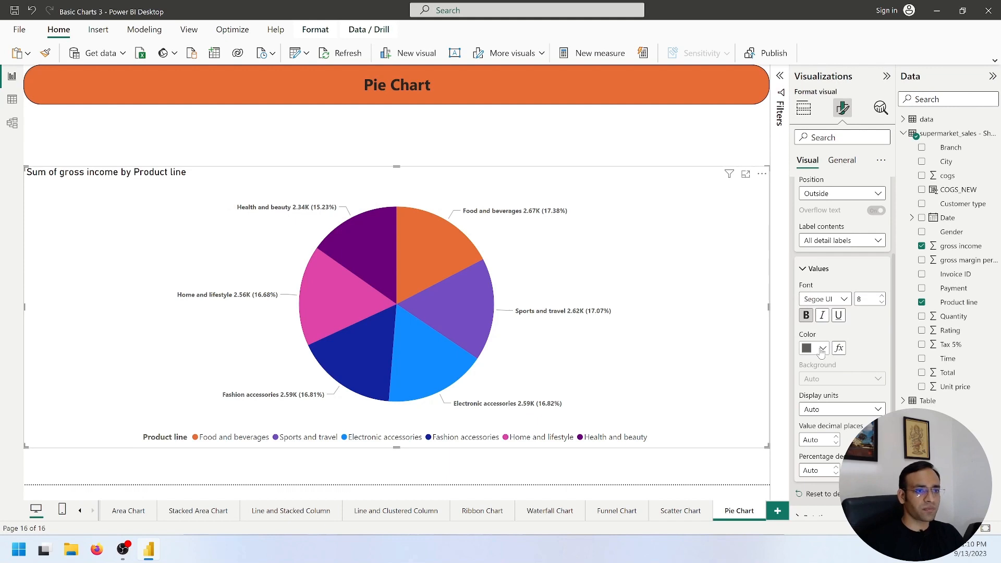
Step: Review the display unit options for the detail label values, leaving Auto selected, and collapse the values settings
scroll(832, 396, "down", 1)
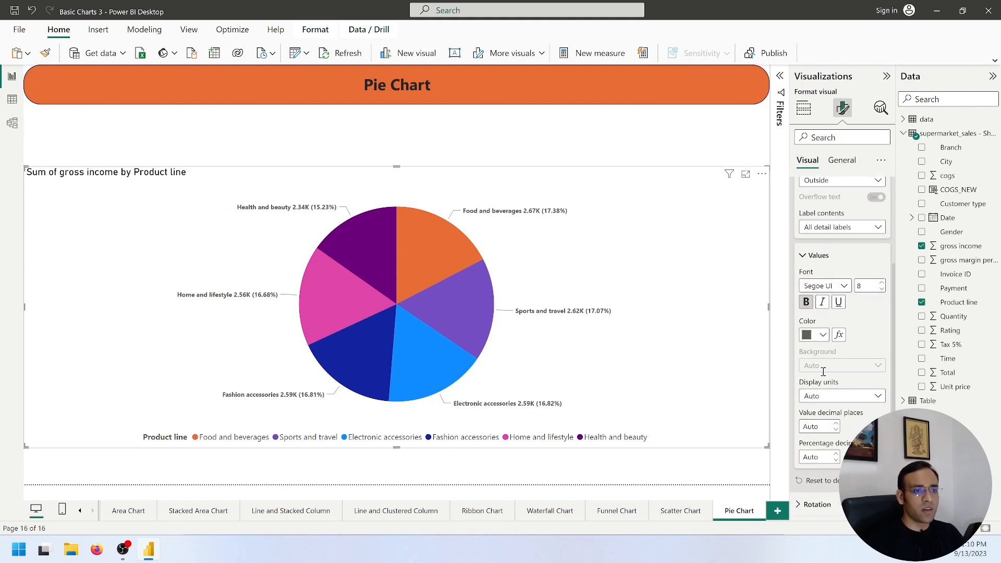
left_click(834, 398)
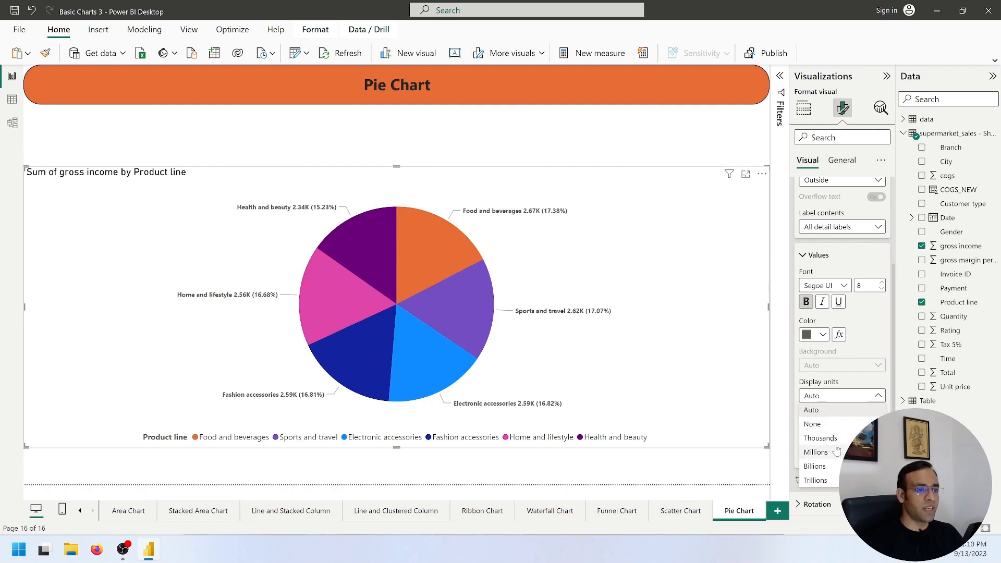
left_click(857, 399)
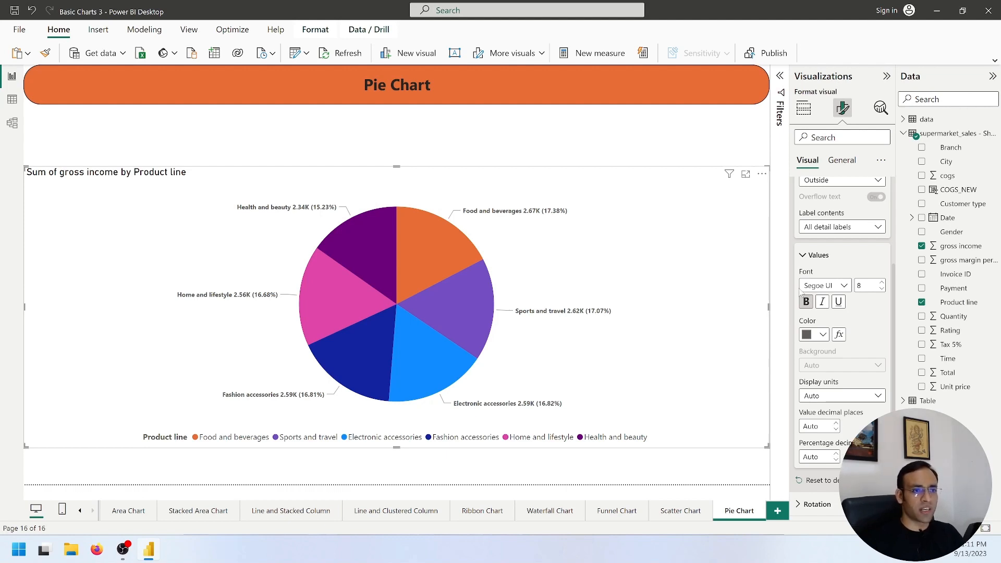
left_click(802, 256)
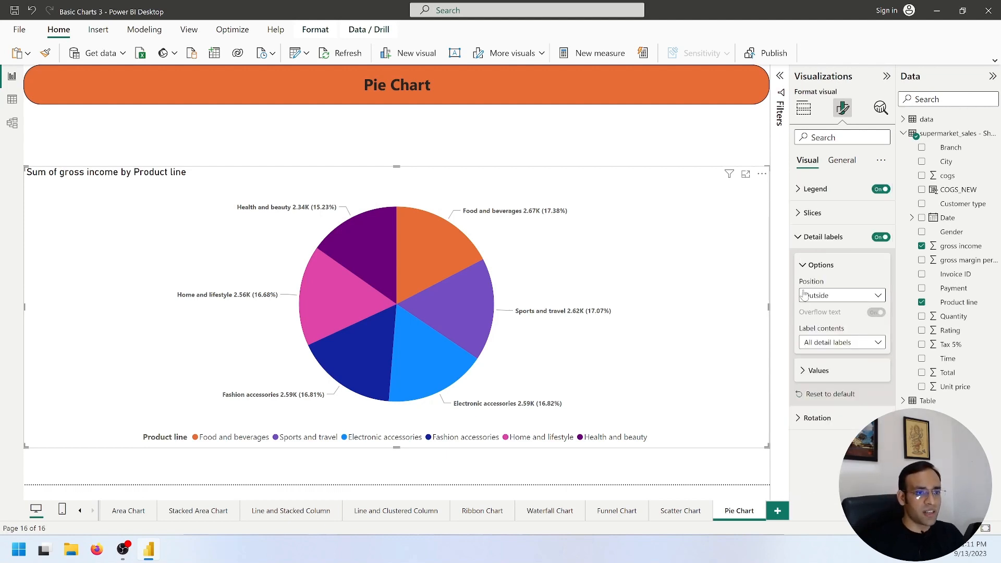
Step: Try rotating the pie chart's slices to 180°
left_click(800, 420)
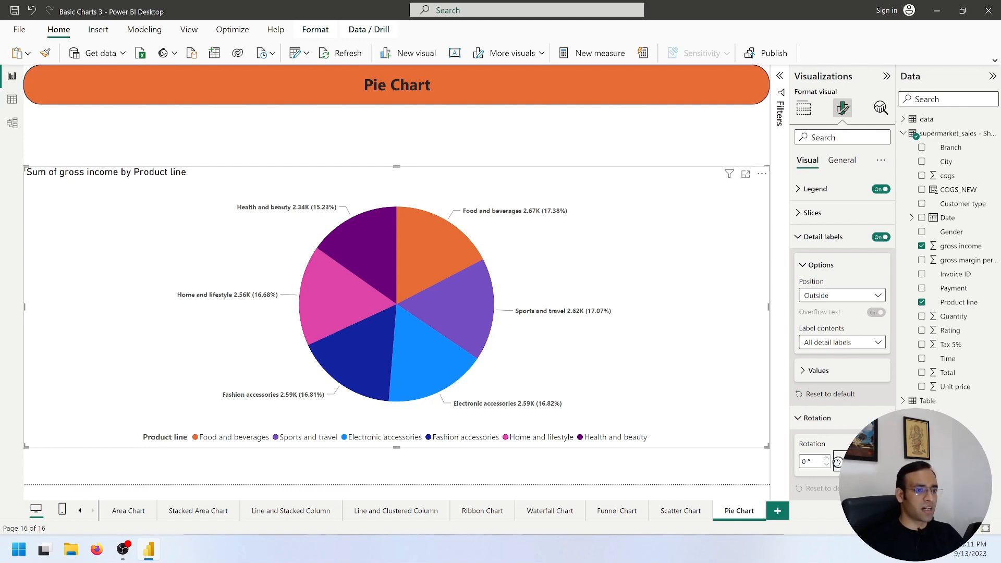
left_click_drag(837, 462, 863, 462)
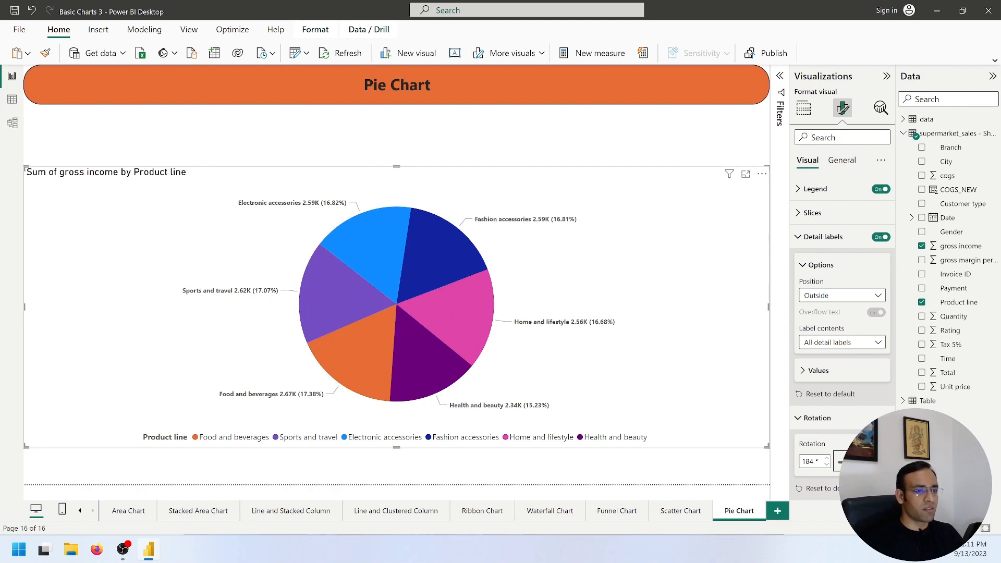
left_click(826, 464)
left_click(826, 465)
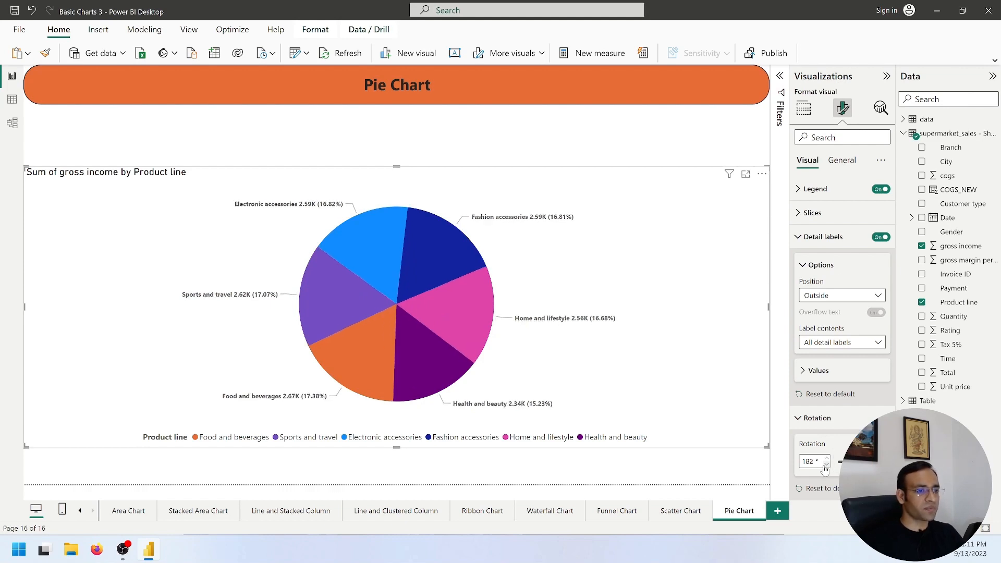
left_click(826, 464)
left_click(826, 464)
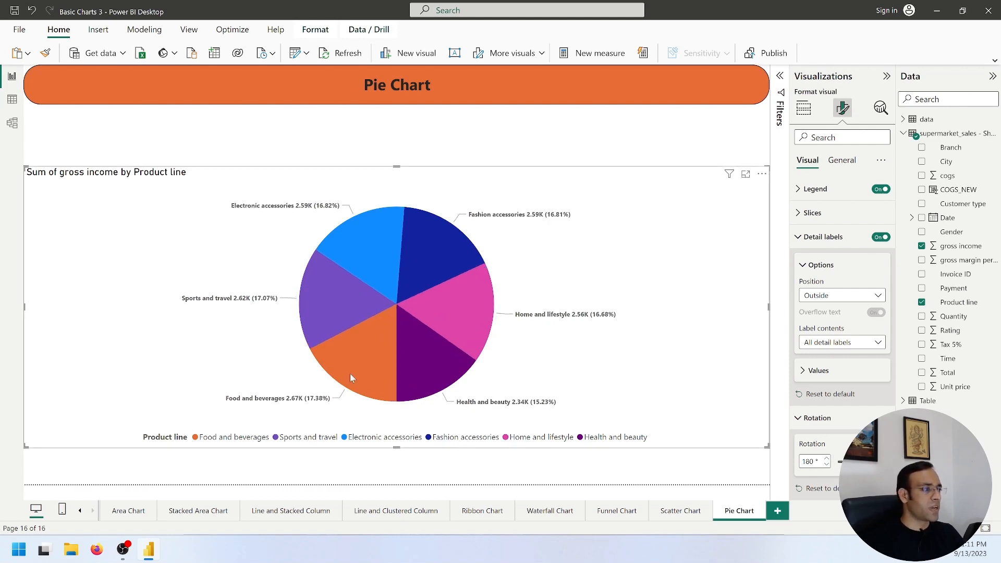
mouse_move(349, 373)
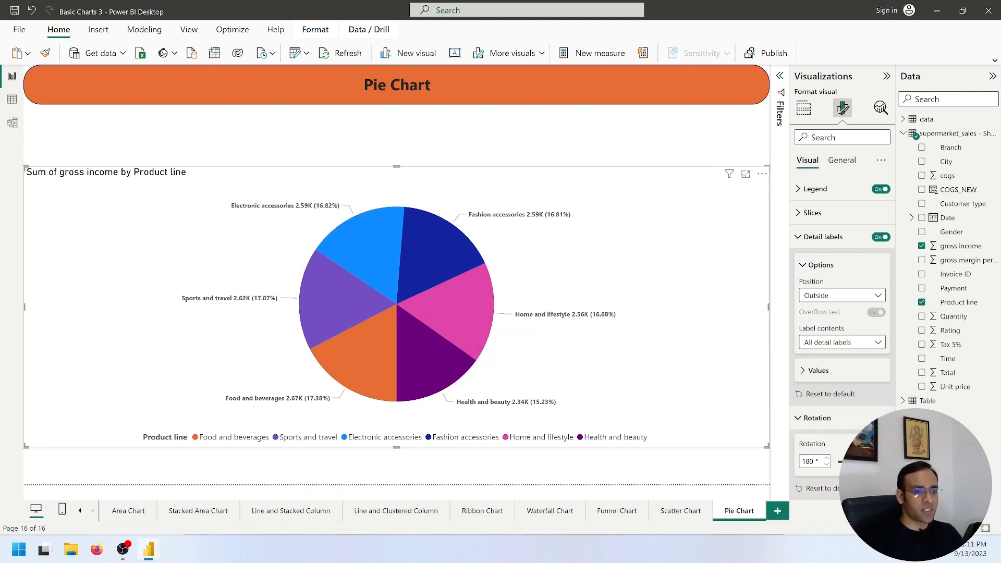
Step: Return the pie chart's rotation to 0° and collapse the rotation and detail label settings
left_click_drag(860, 462, 836, 462)
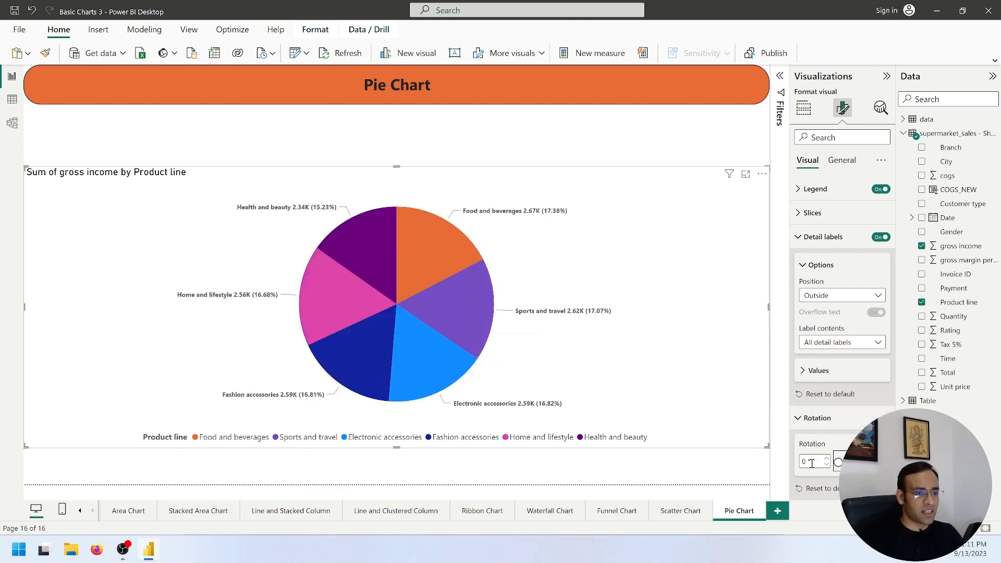
left_click(796, 420)
left_click(805, 236)
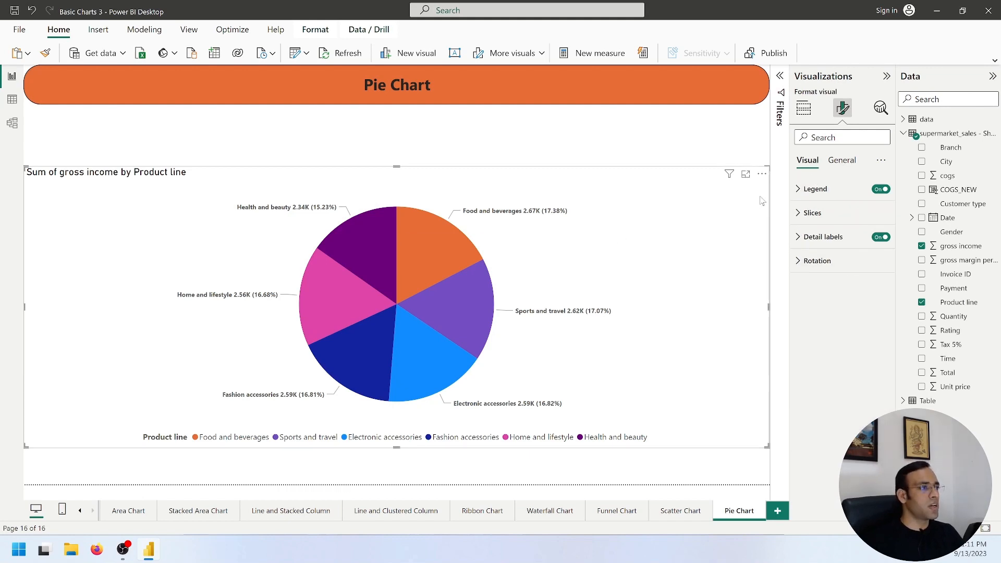
Step: Change the pie chart's title text to "Gross income by Product line"
left_click(838, 161)
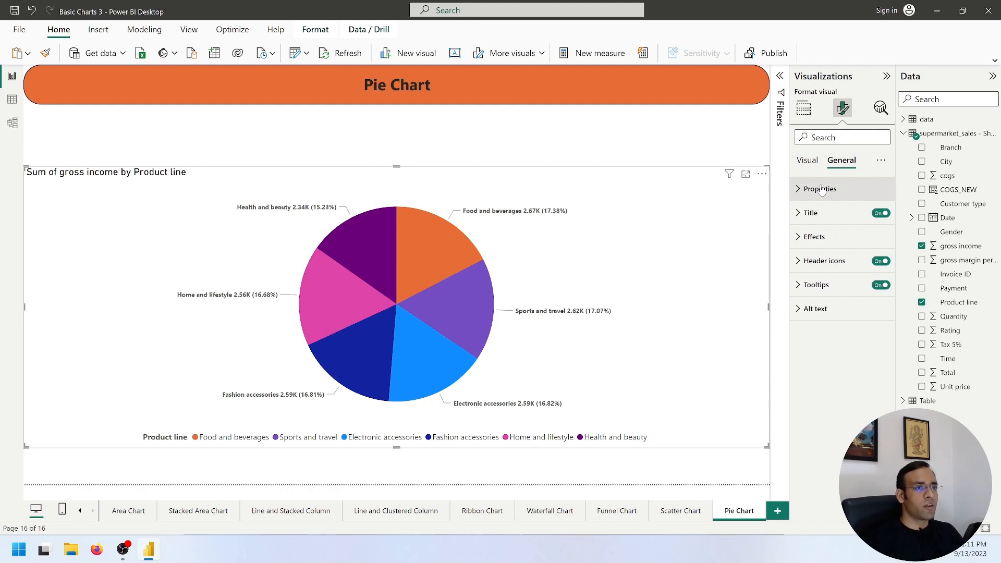
left_click(812, 212)
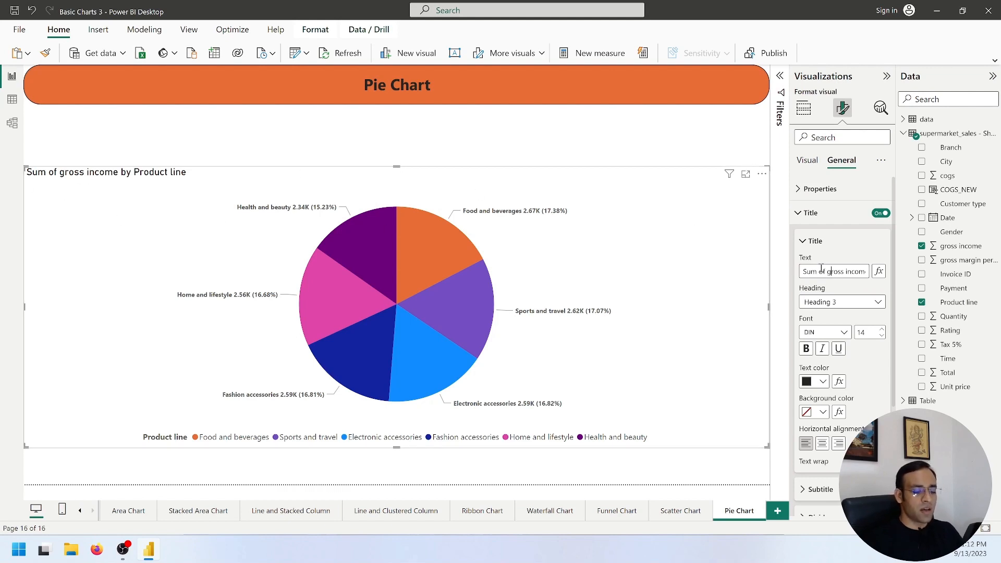
key("shift+Home")
type("G")
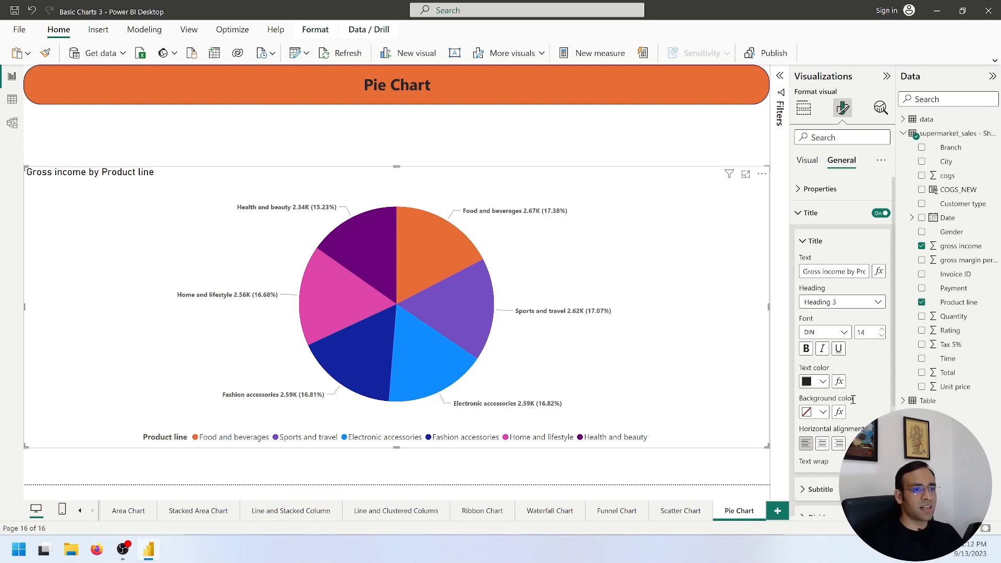
Step: Center the chart title horizontally and turn on a divider beneath it
left_click(822, 443)
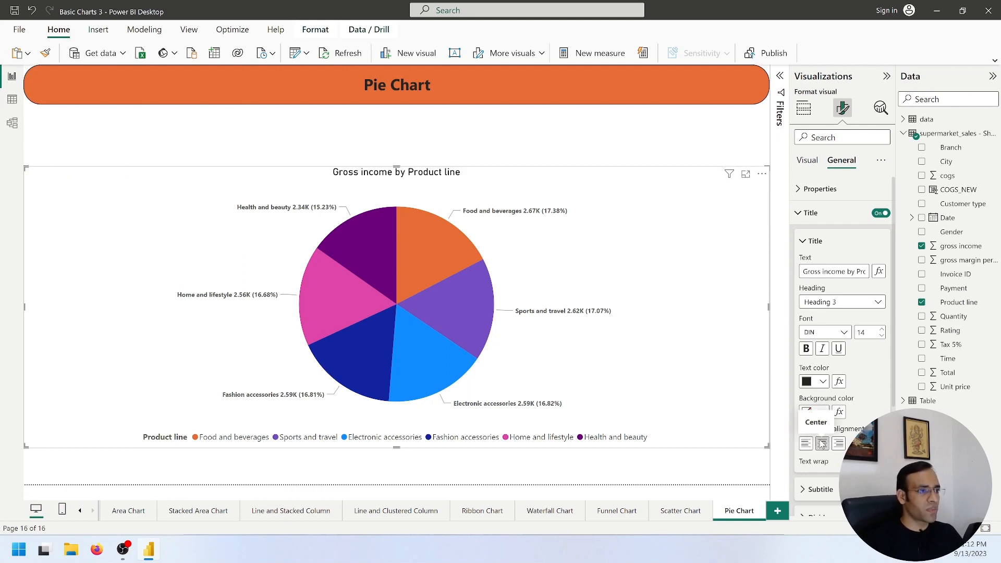
left_click(803, 248)
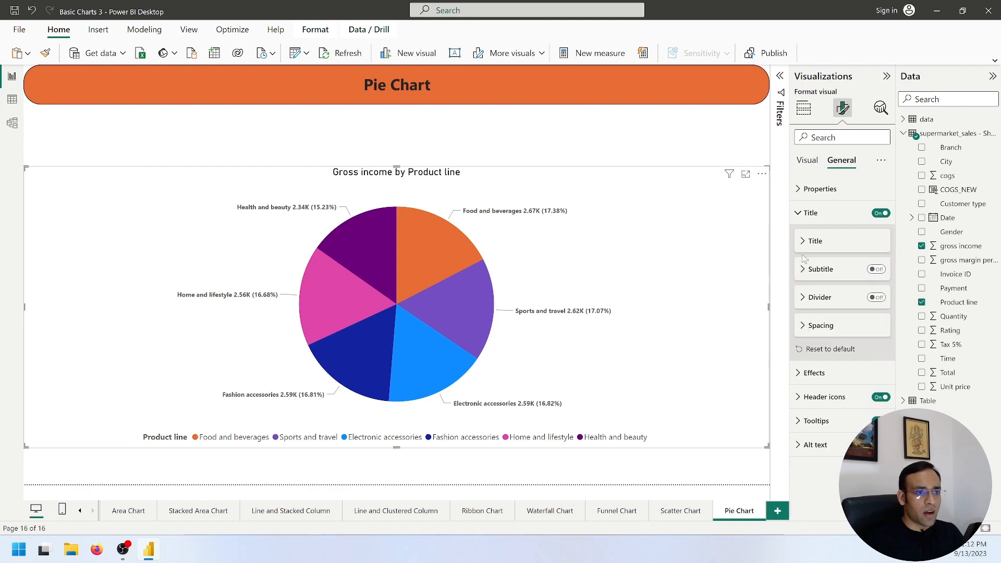
left_click(878, 299)
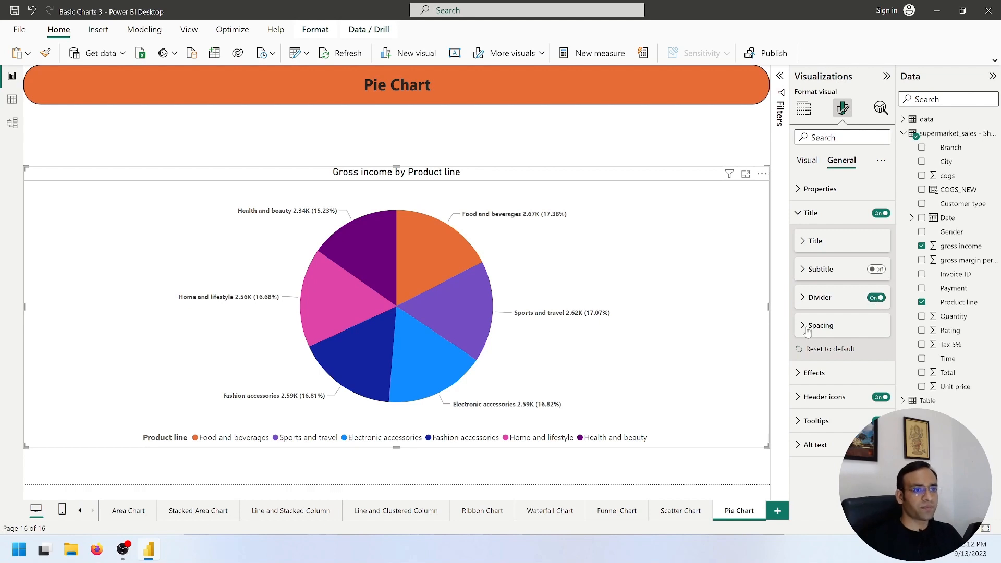
left_click(797, 214)
Step: Set the pie chart's background effect to a light gray color
left_click(797, 239)
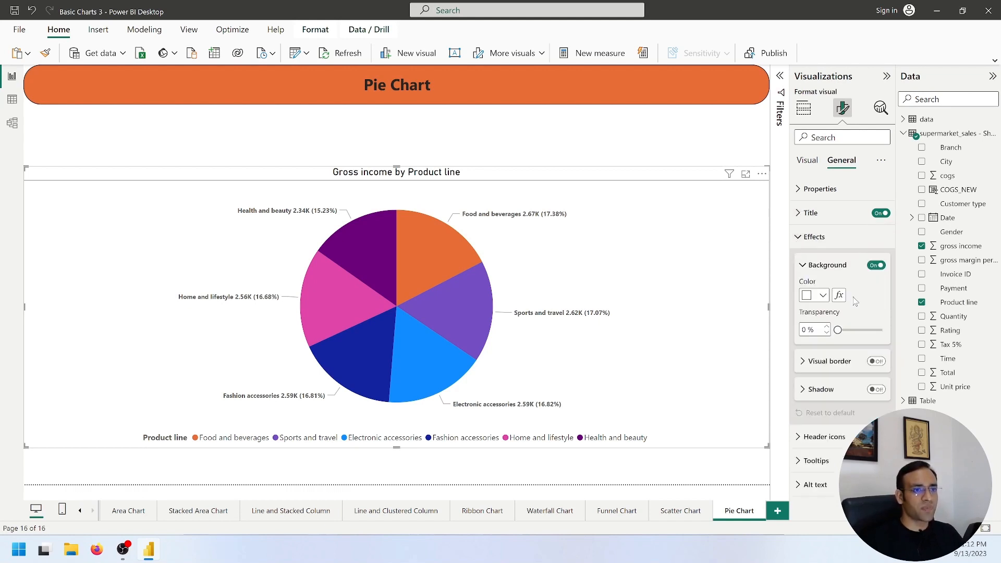
left_click(822, 295)
left_click(815, 367)
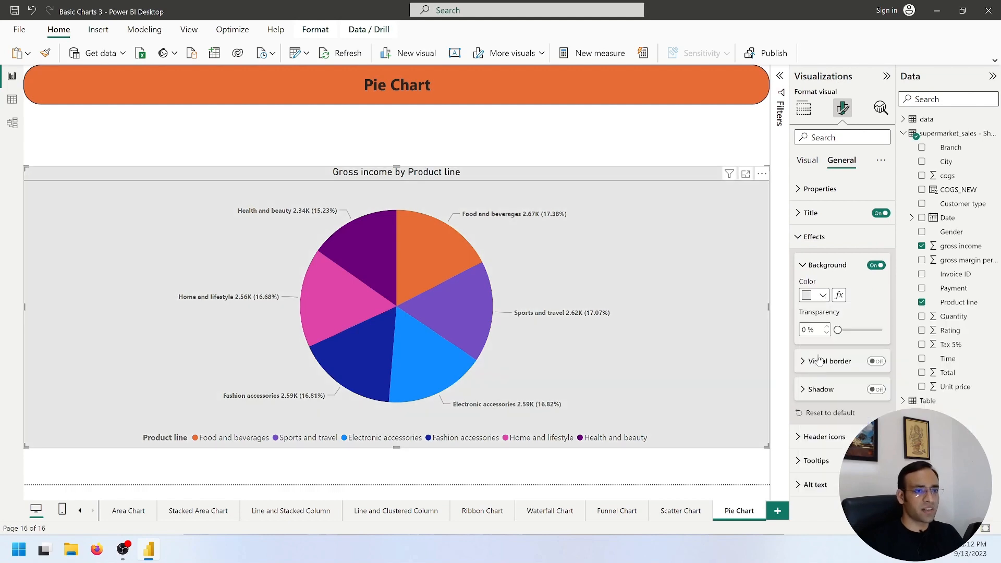
Step: Turn on the chart's shadow and a visual border with 30 px rounded corners
left_click(878, 363)
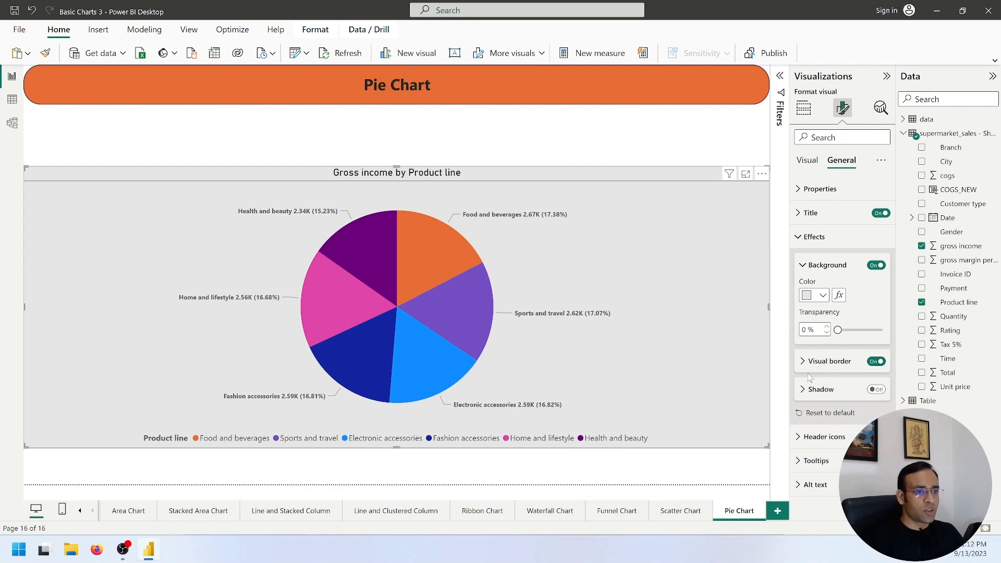
left_click(878, 391)
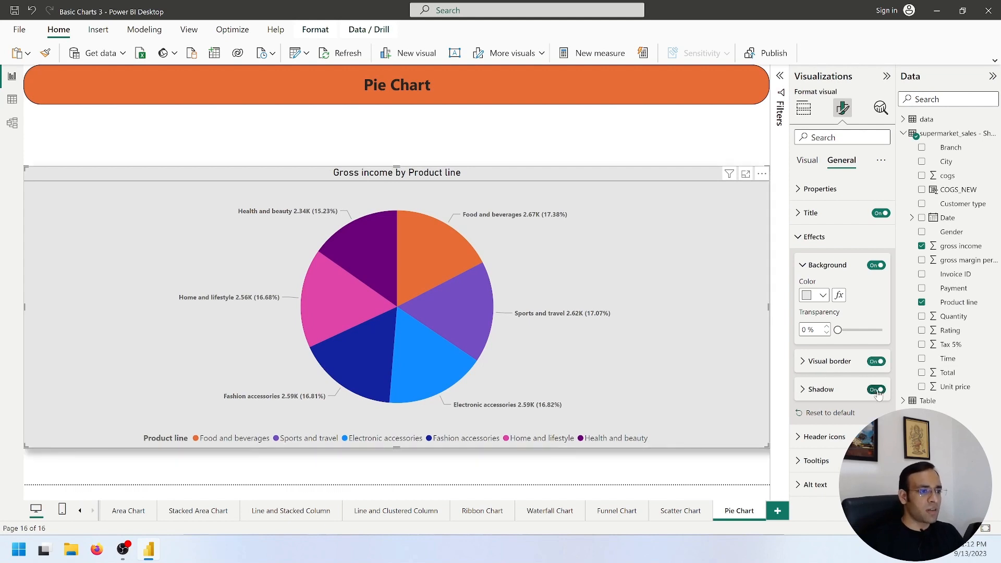
left_click(803, 363)
scroll(813, 367, "down", 2)
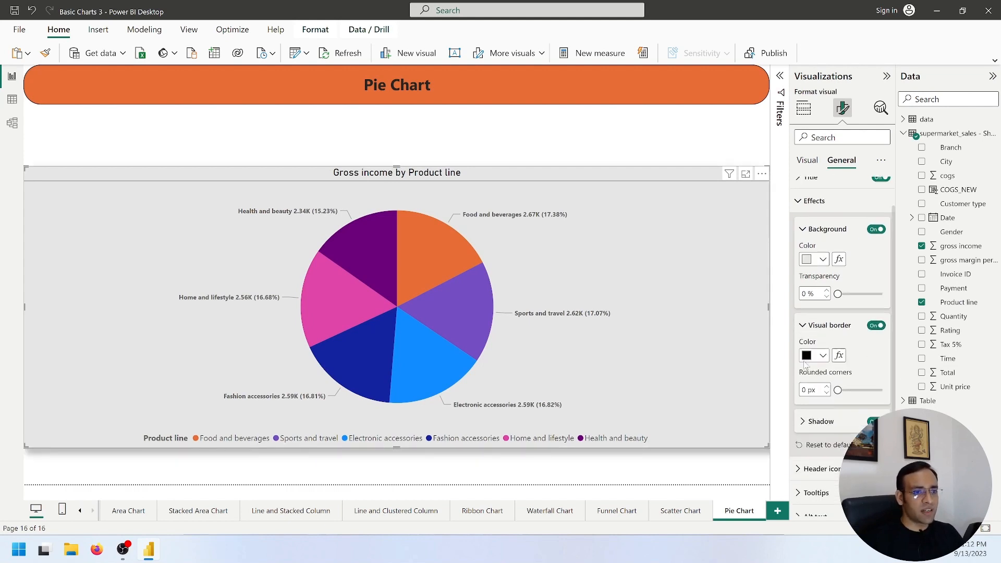
left_click_drag(837, 377, 909, 385)
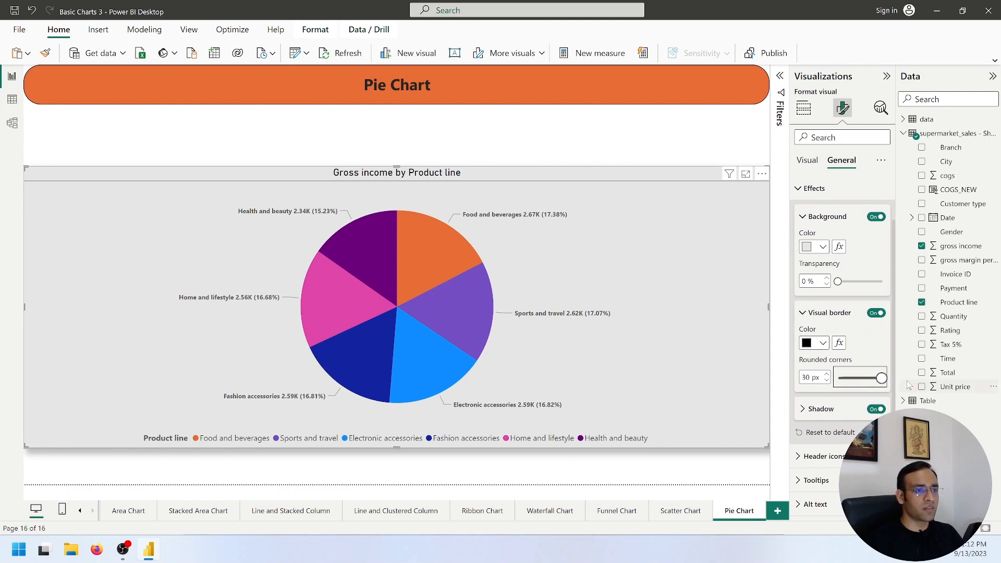
left_click(677, 468)
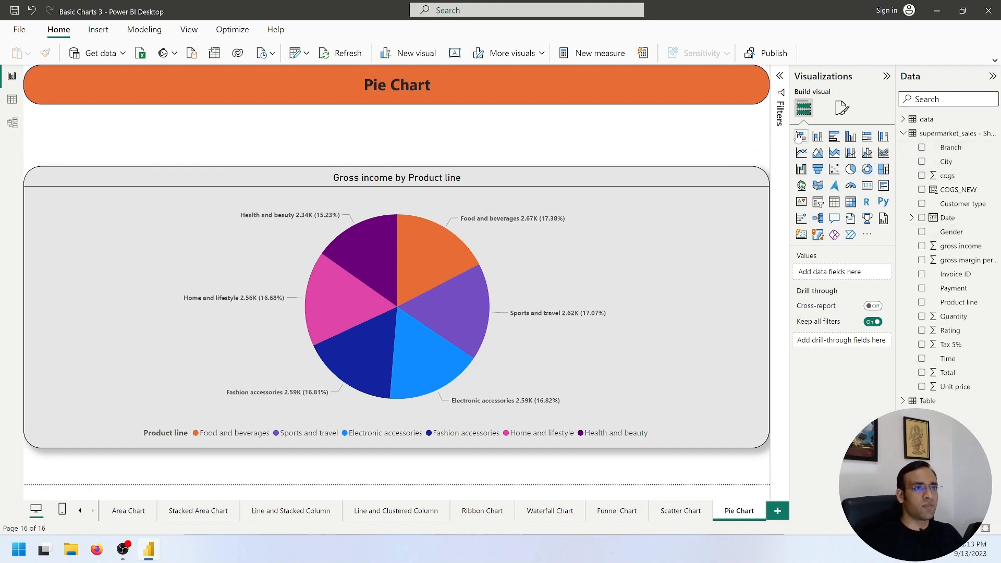
Step: Add the Gender field to the pie chart's Details and inspect the Food and beverages slices
left_click(714, 255)
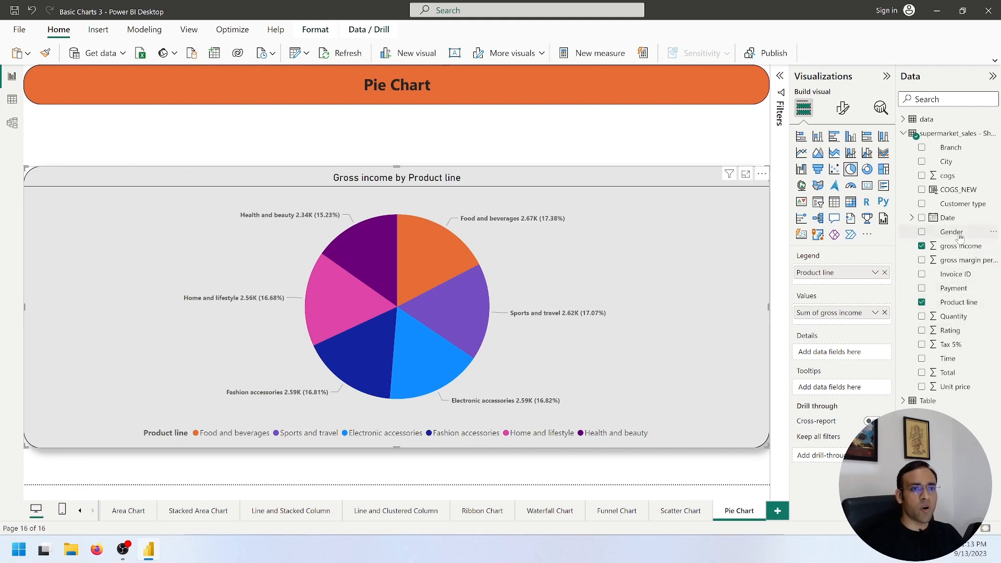
left_click_drag(952, 232, 836, 358)
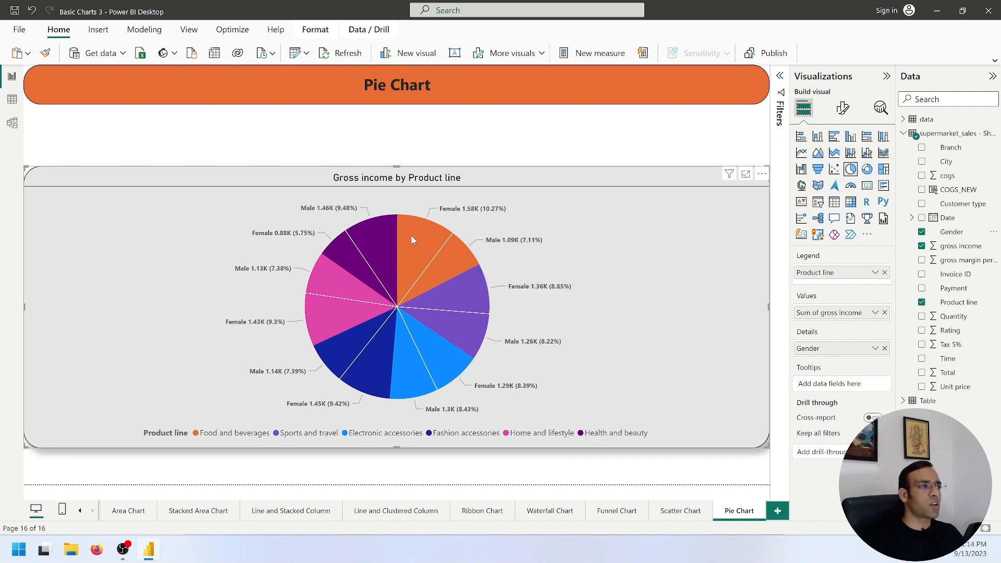
mouse_move(423, 245)
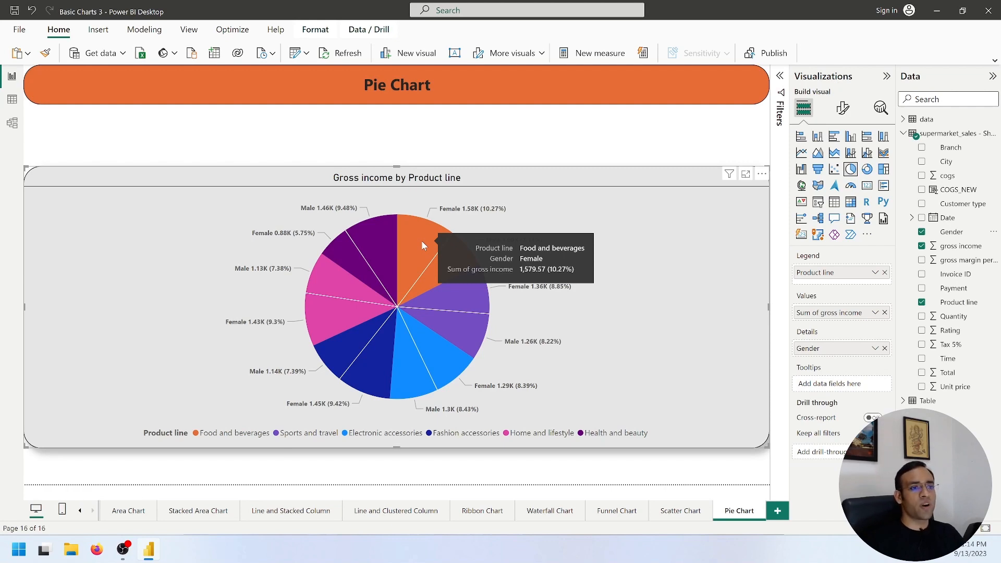
mouse_move(444, 267)
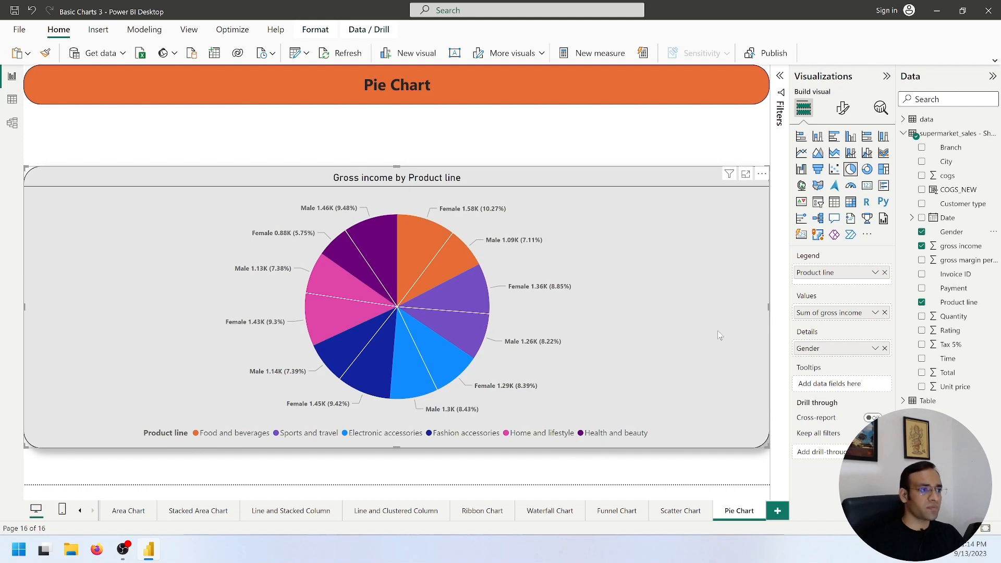
Step: Deselect the pie chart and minimize the report window
left_click(645, 138)
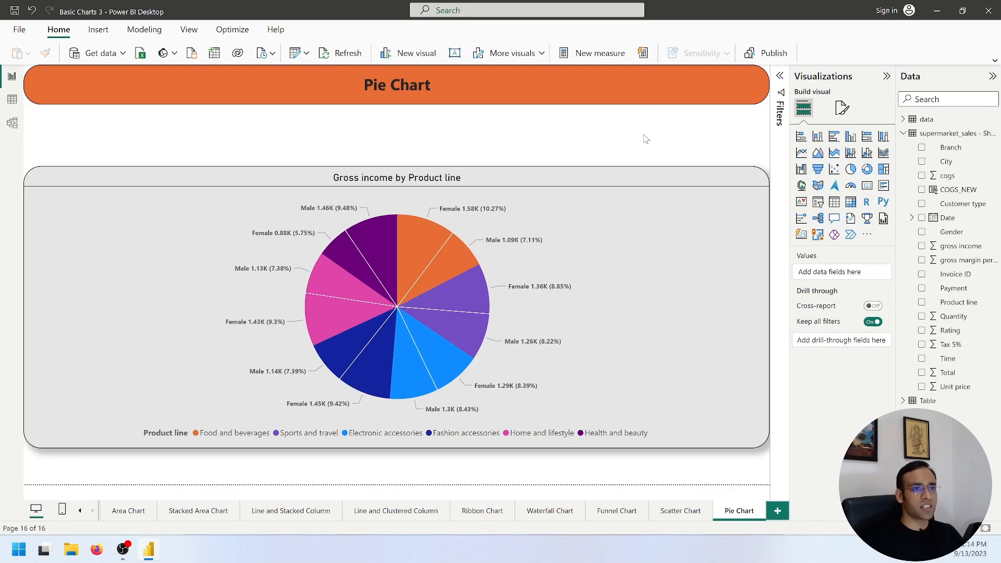
left_click(936, 11)
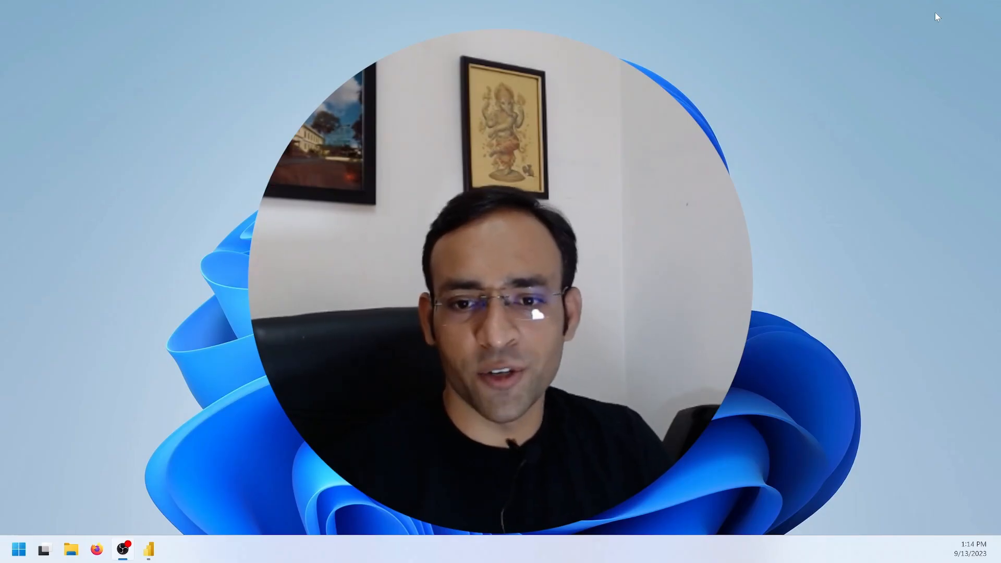